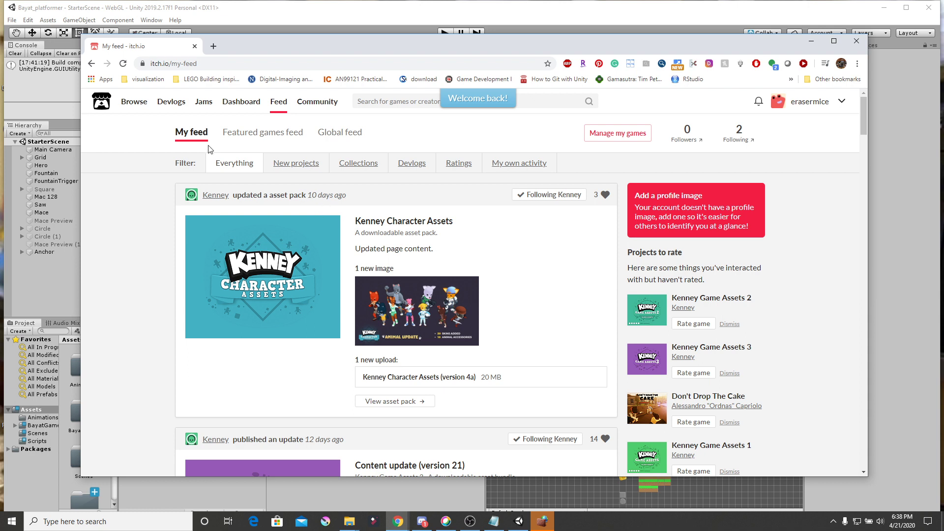
Open the account dropdown menu beside the username on the itch.io feed
{"action": "left_click", "coordinate": [838, 107]}
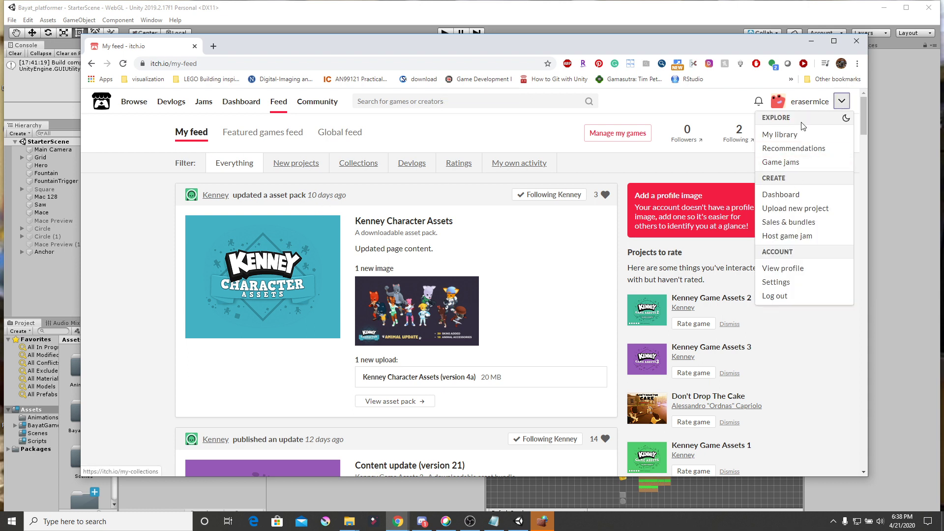
Start a new itch.io project and title it 'Platformer'
{"action": "left_click", "coordinate": [792, 209]}
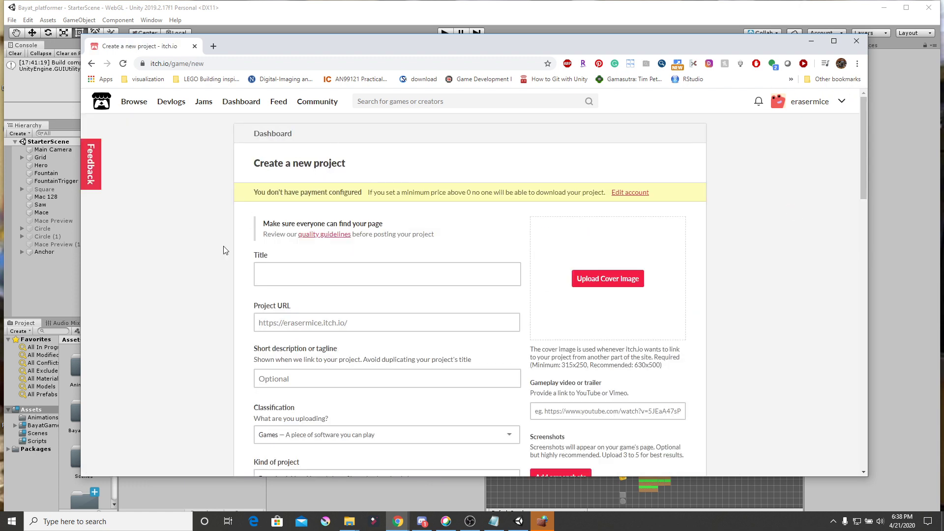
{"action": "left_click", "coordinate": [284, 275]}
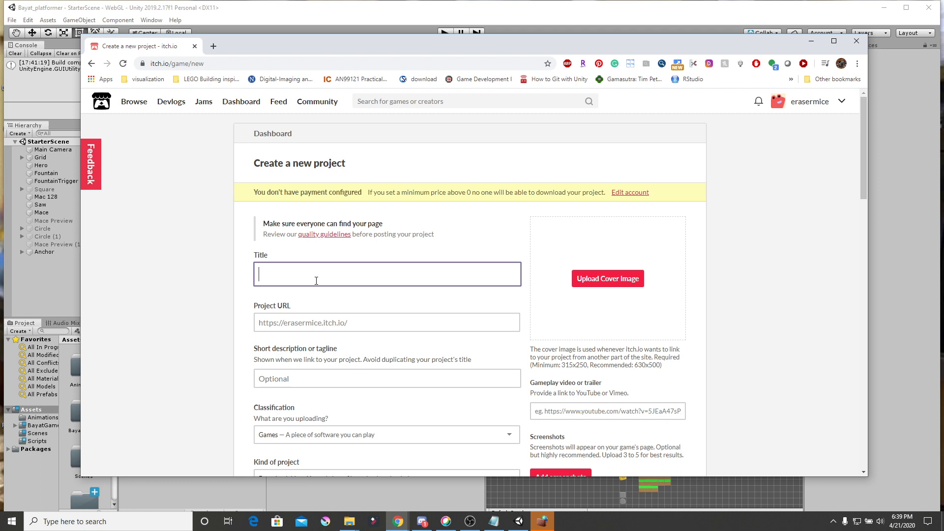
{"action": "type", "text": "Platformer"}
{"action": "left_click", "coordinate": [353, 377]}
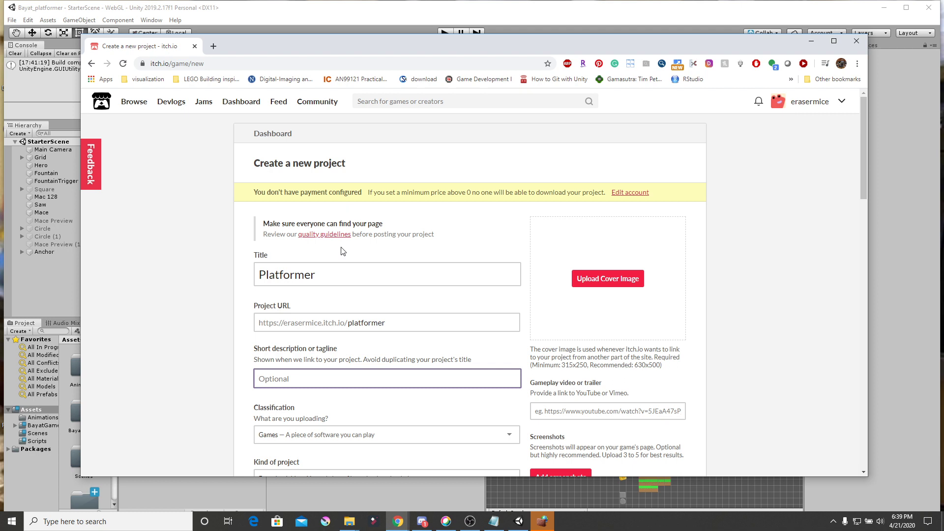
{"action": "scroll", "coordinate": [286, 377], "scroll_direction": "down", "scroll_amount": 1}
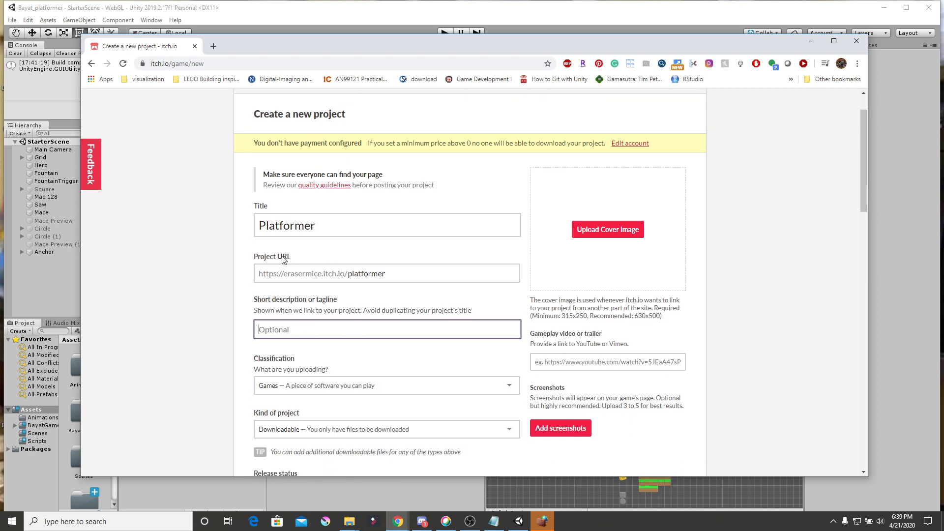
{"action": "scroll", "coordinate": [297, 386], "scroll_direction": "down", "scroll_amount": 2}
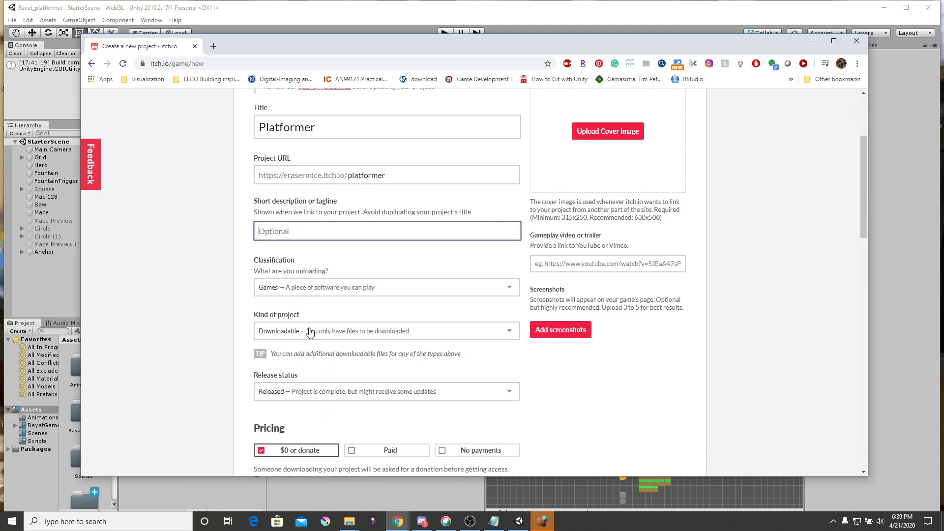
Set the project kind to HTML and the release status to Prototype
{"action": "left_click", "coordinate": [344, 331]}
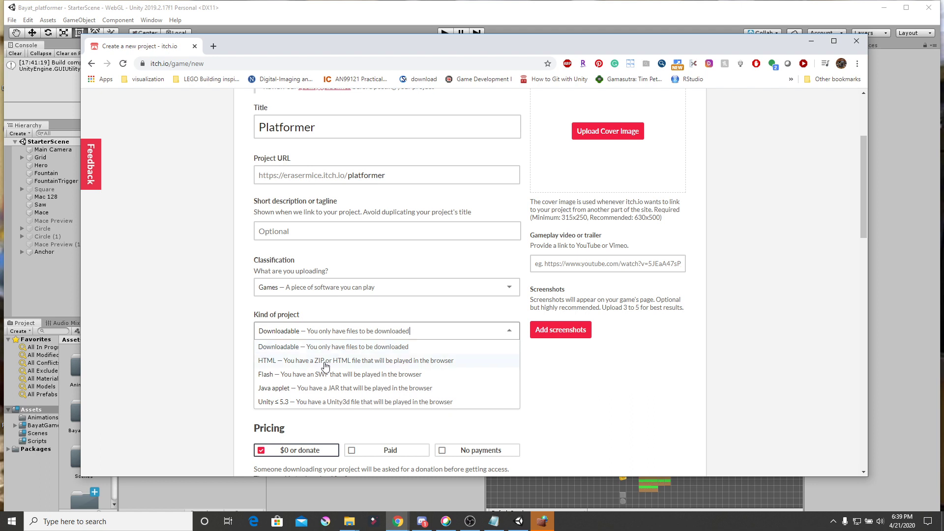
{"action": "left_click", "coordinate": [604, 394]}
{"action": "left_click", "coordinate": [318, 331]}
{"action": "left_click", "coordinate": [283, 363]}
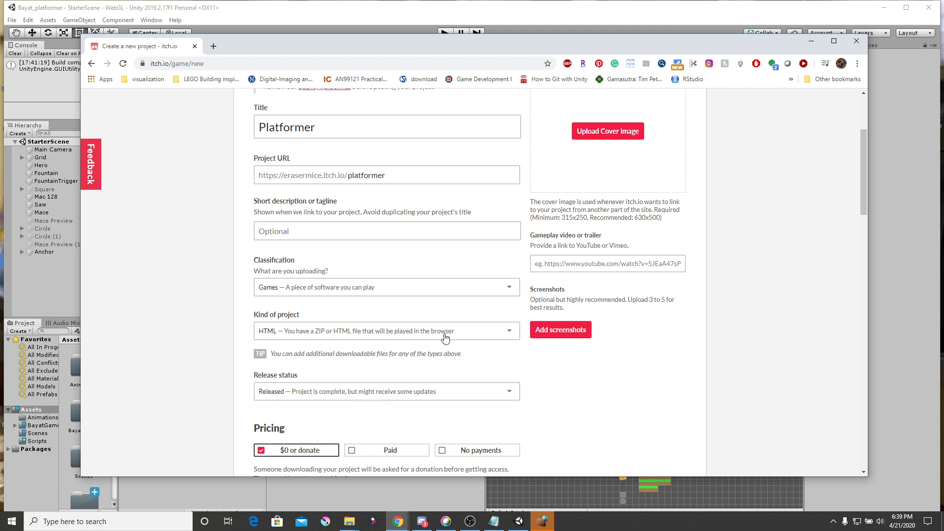
{"action": "left_click", "coordinate": [384, 391]}
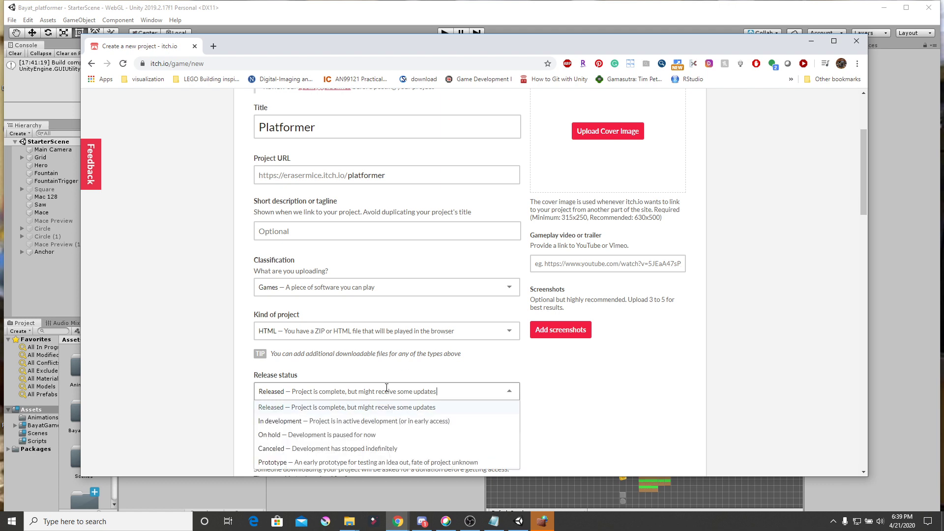
{"action": "left_click", "coordinate": [352, 462]}
{"action": "scroll", "coordinate": [385, 408], "scroll_direction": "down", "scroll_amount": 4}
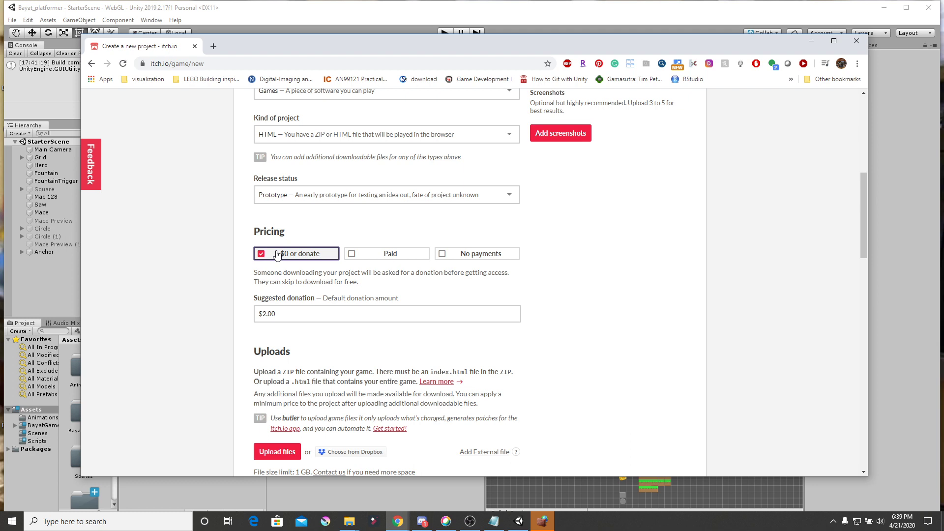
{"action": "scroll", "coordinate": [290, 423], "scroll_direction": "down", "scroll_amount": 2}
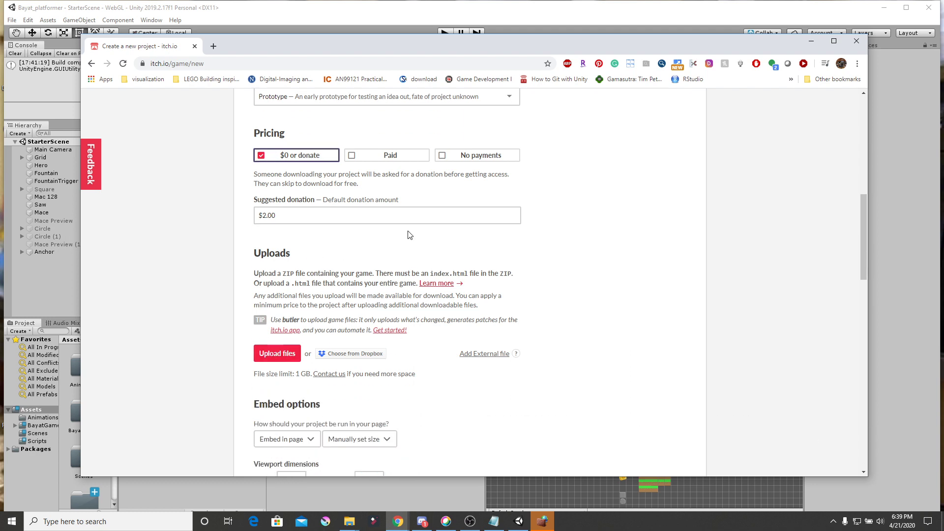
{"action": "left_click", "coordinate": [900, 321]}
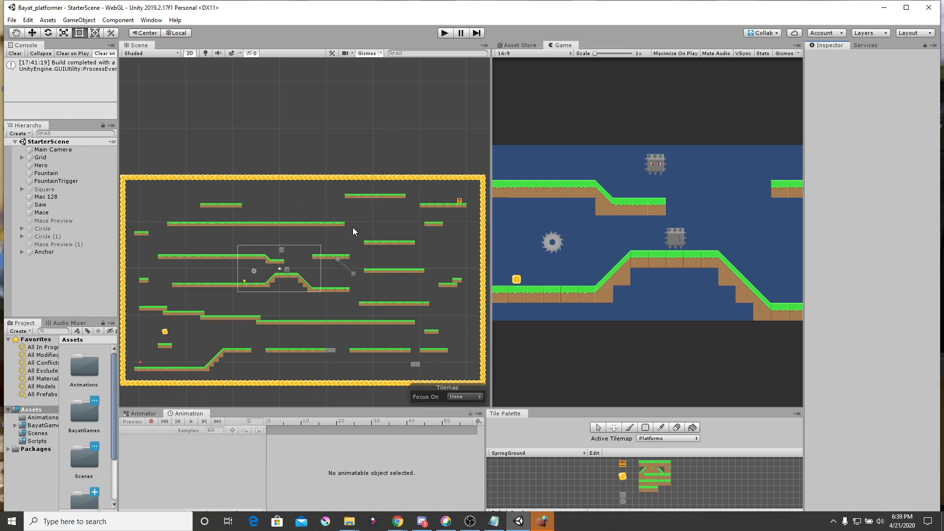
Open Build Settings from the File menu and select WebGL as the platform
{"action": "left_click", "coordinate": [12, 20]}
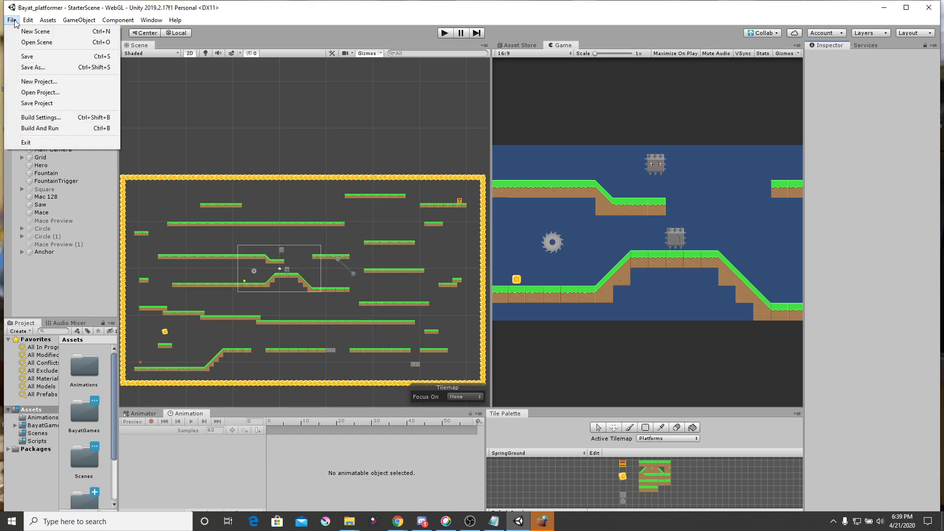
{"action": "left_click", "coordinate": [48, 121]}
{"action": "left_click", "coordinate": [247, 182]}
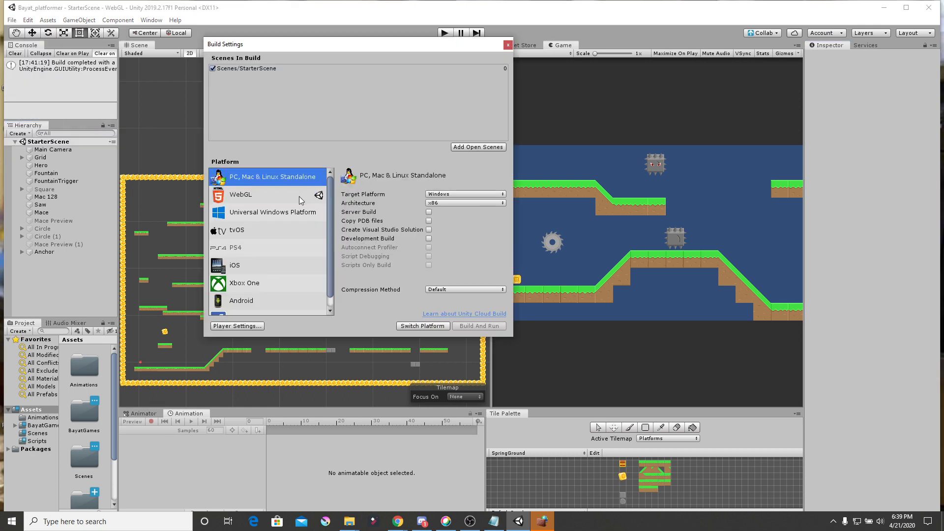
{"action": "left_click", "coordinate": [252, 197]}
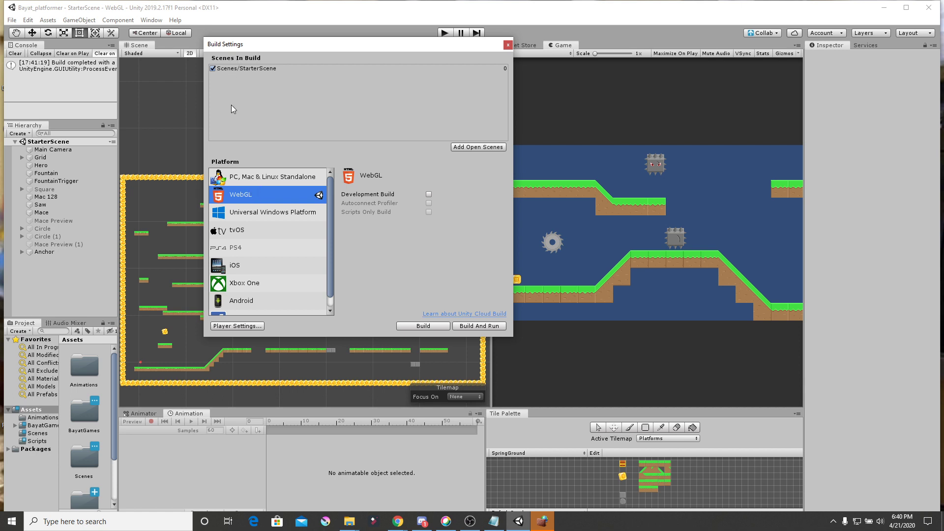
Start the WebGL build, trying a not-yet-existing 'platformer' output folder and dismissing the warning
{"action": "left_click", "coordinate": [424, 326]}
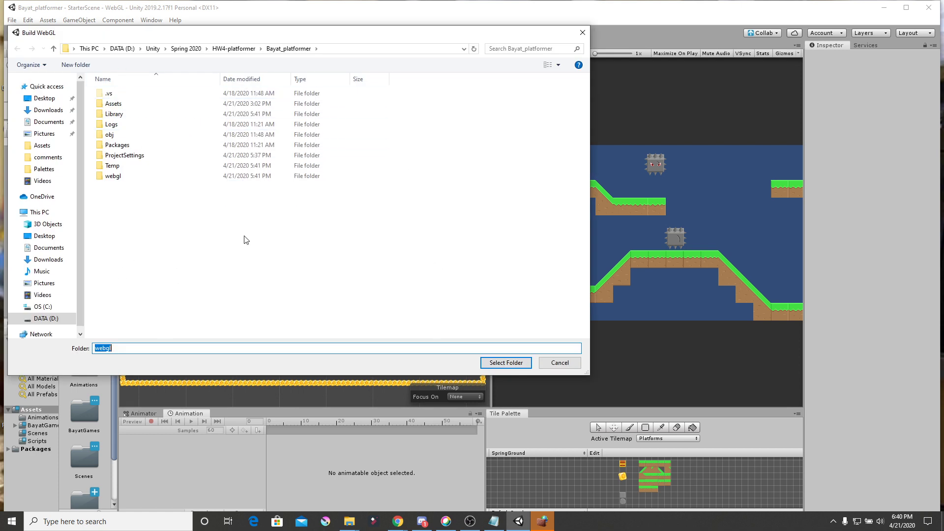
{"action": "type", "text": "platformer"}
{"action": "left_click", "coordinate": [507, 363]}
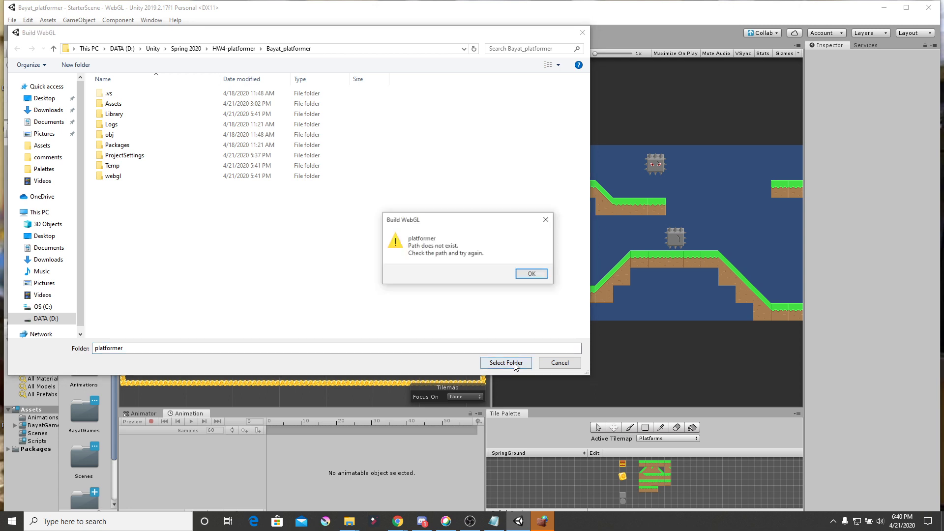
{"action": "left_click", "coordinate": [532, 274]}
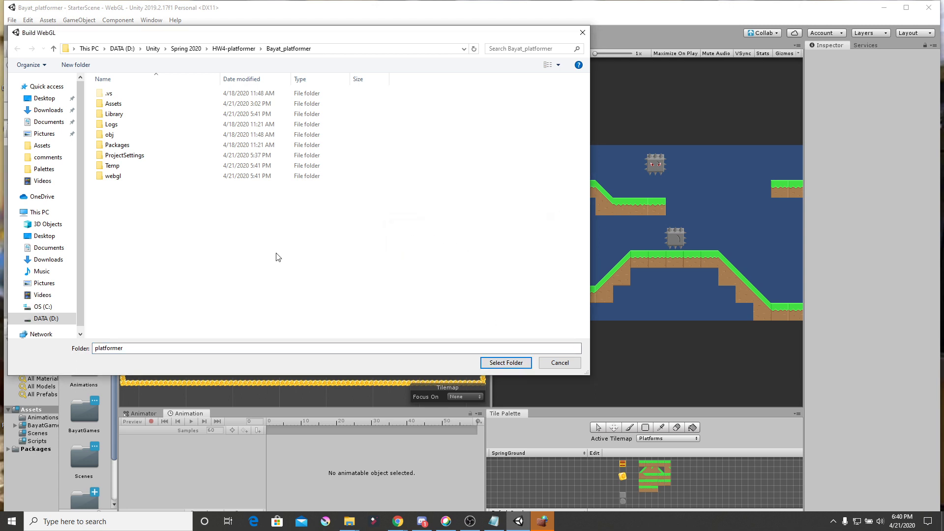
Create a 'platformer' folder in Bayat_platformer and build the WebGL game into it
{"action": "right_click", "coordinate": [138, 220]}
{"action": "mouse_move", "coordinate": [200, 364]}
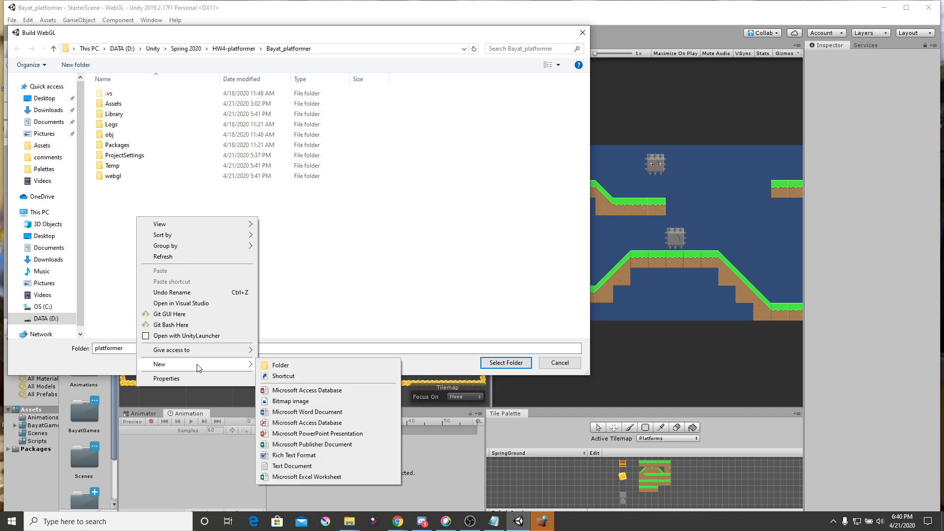
{"action": "left_click", "coordinate": [290, 365]}
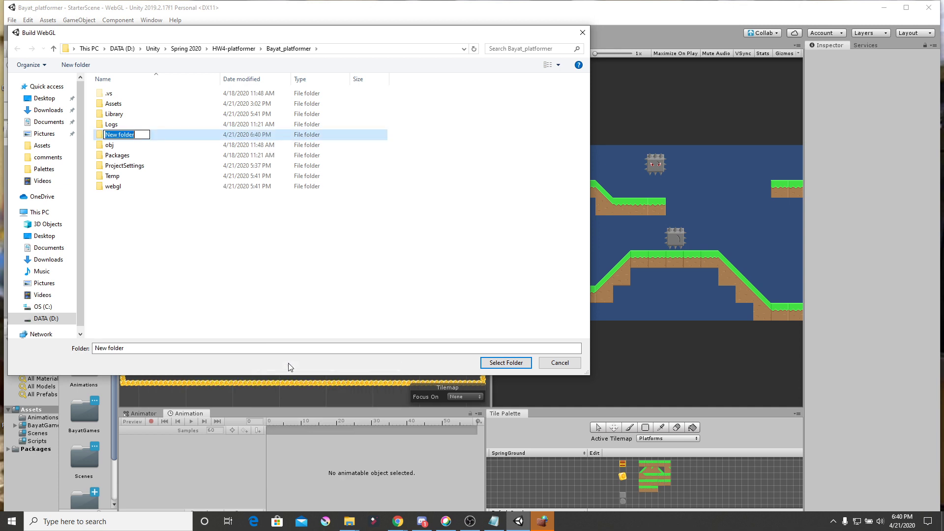
{"action": "type", "text": "platformer"}
{"action": "key", "text": "Return"}
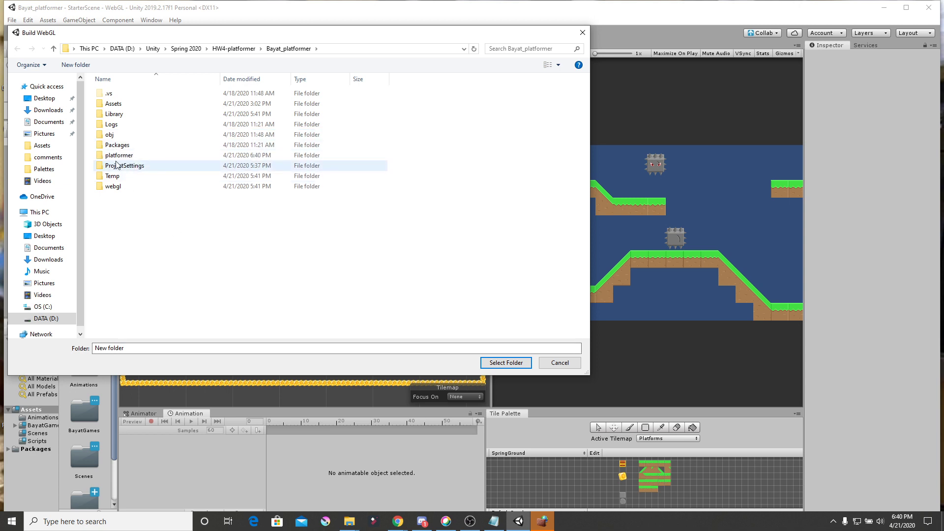
{"action": "double_click", "coordinate": [112, 157]}
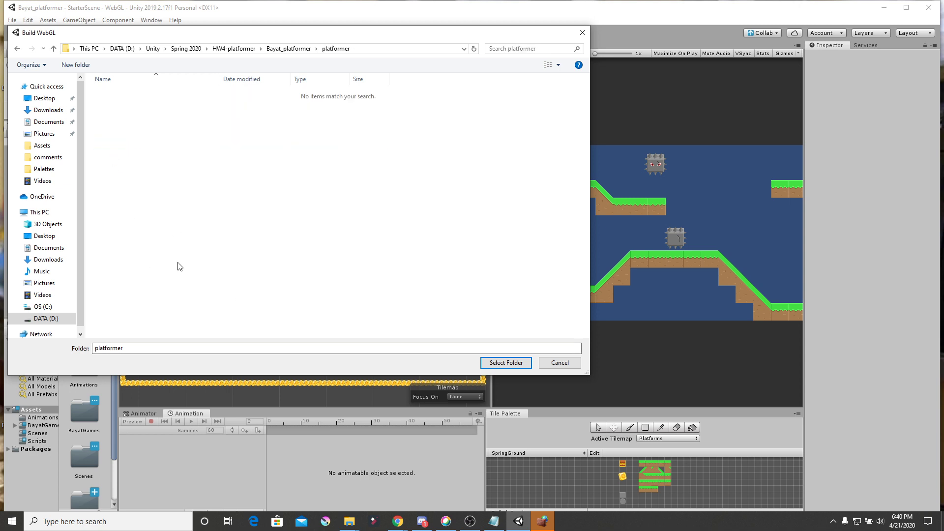
{"action": "left_click", "coordinate": [506, 362]}
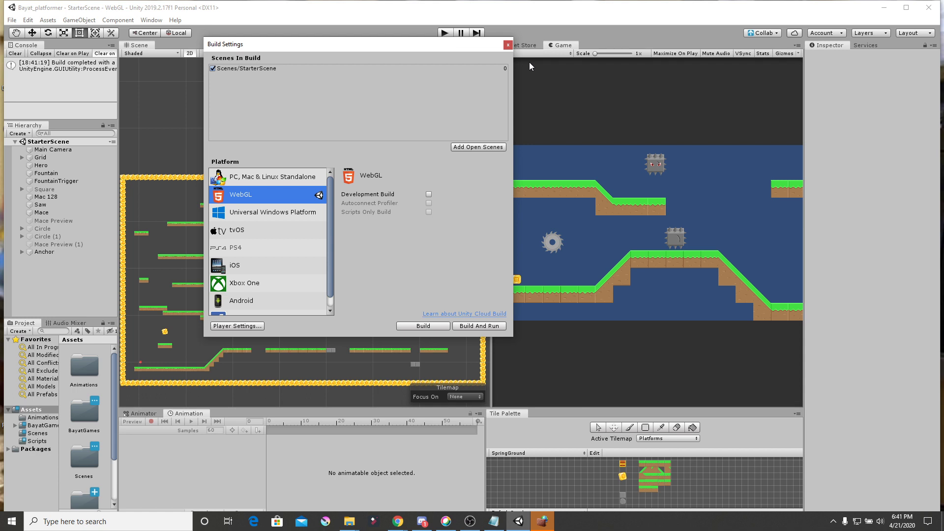
Close Build Settings and open the platformer build folder in File Explorer
{"action": "left_click", "coordinate": [507, 45]}
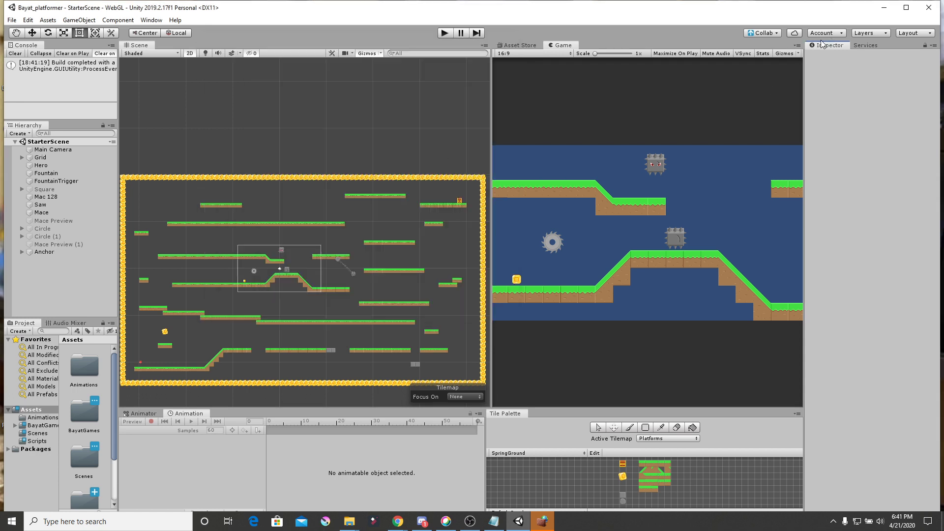
{"action": "left_click", "coordinate": [883, 7]}
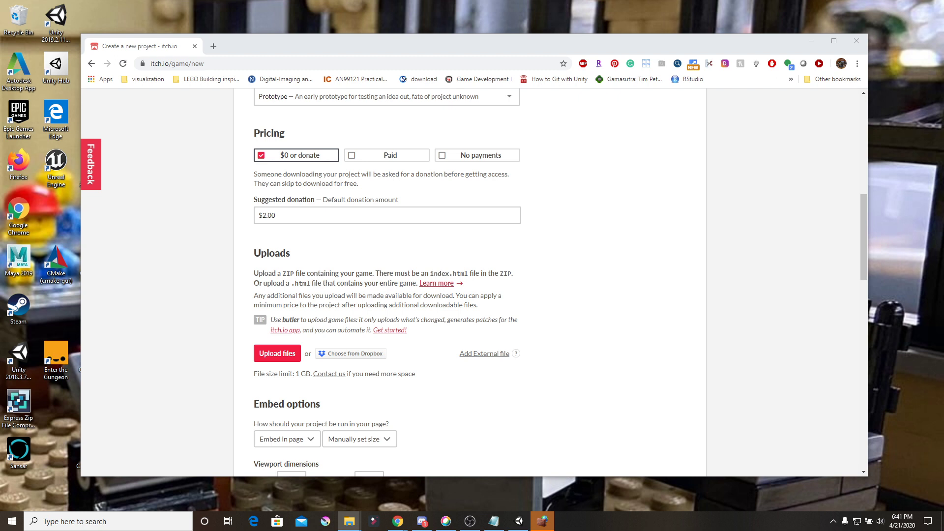
{"action": "left_click_drag", "start_coordinate": [580, 0], "coordinate": [450, 16]}
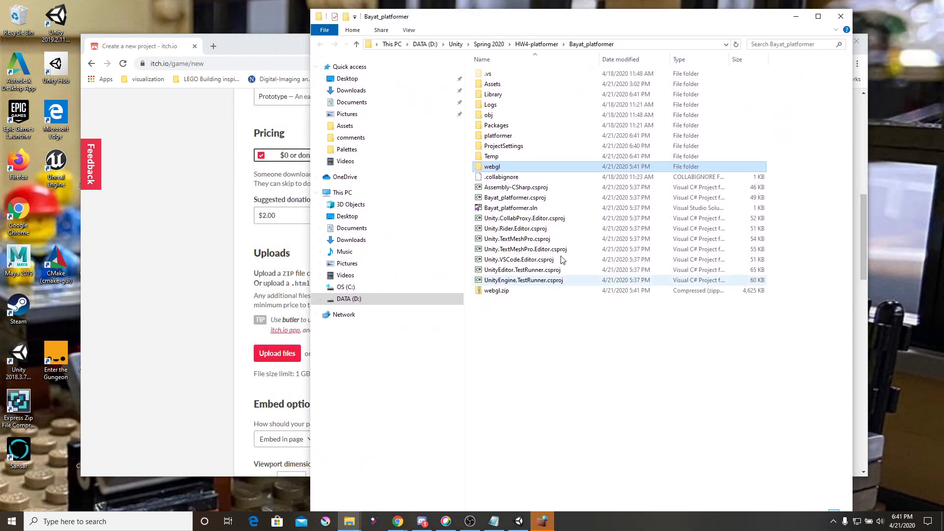
{"action": "left_click", "coordinate": [497, 137]}
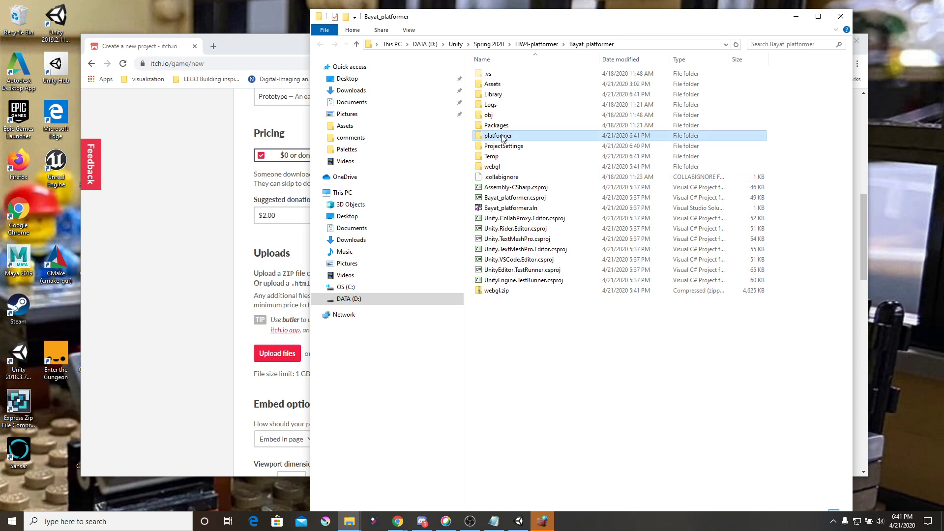
{"action": "double_click", "coordinate": [497, 137]}
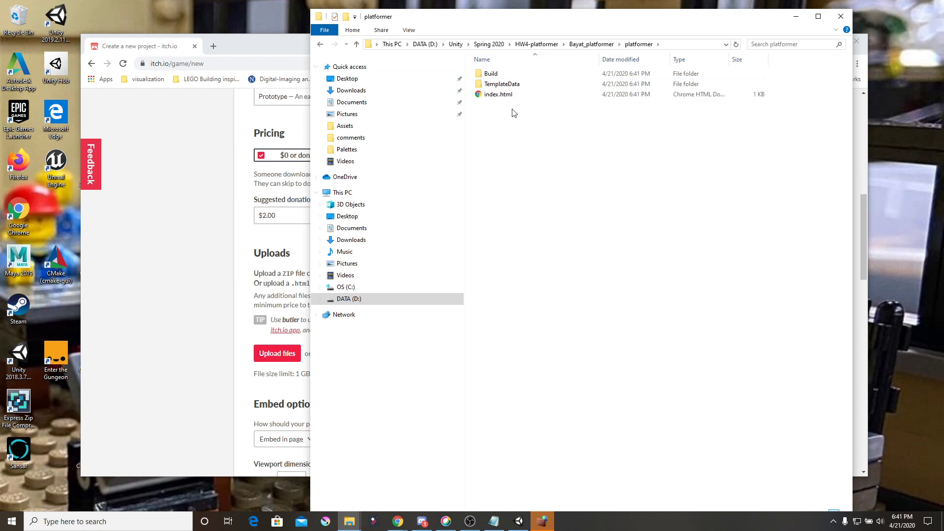
Test index.html in Google Chrome, dismiss the local WebGL warning, and close the tab
{"action": "left_click", "coordinate": [501, 95]}
{"action": "double_click", "coordinate": [499, 94]}
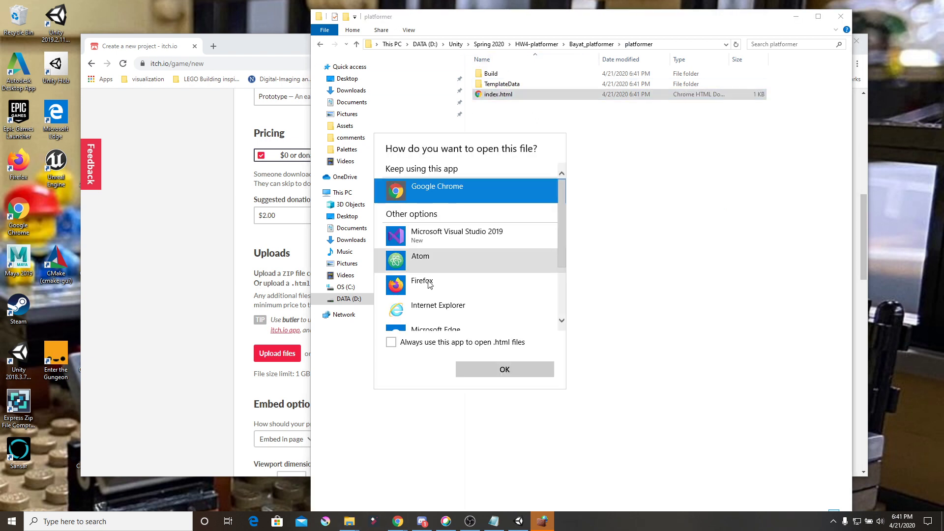
{"action": "left_click", "coordinate": [506, 370]}
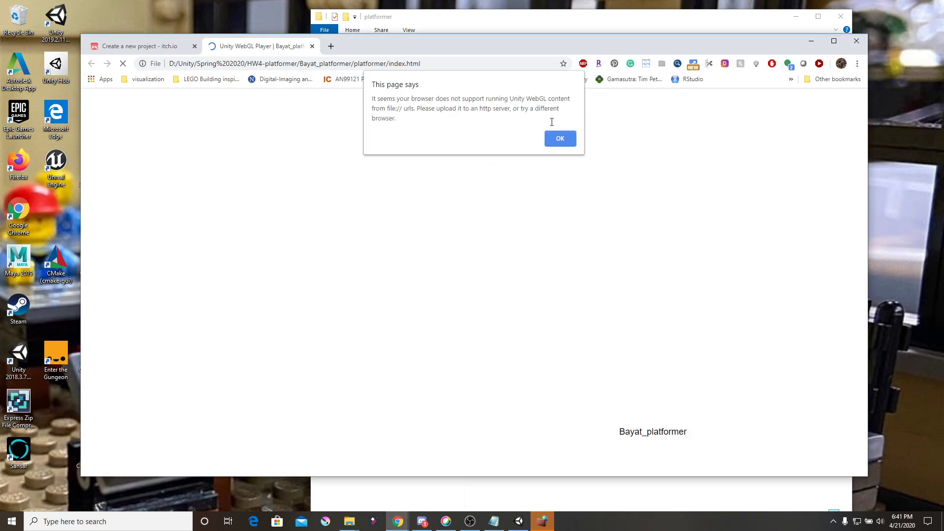
{"action": "left_click", "coordinate": [560, 139]}
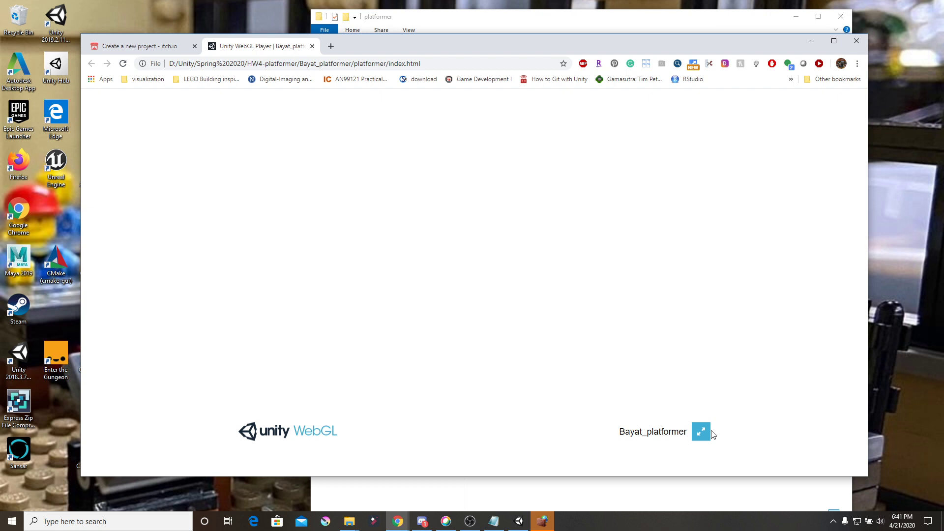
{"action": "left_click", "coordinate": [312, 46]}
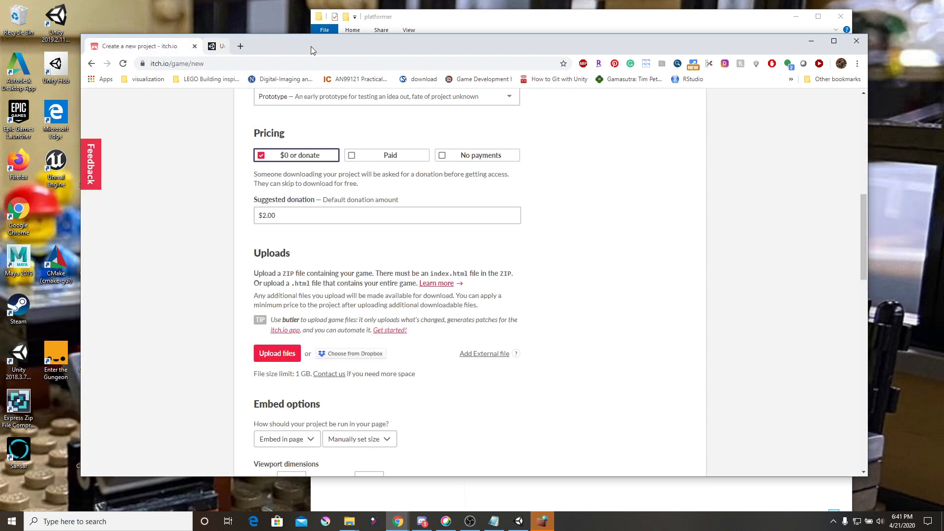
{"action": "left_click", "coordinate": [466, 20]}
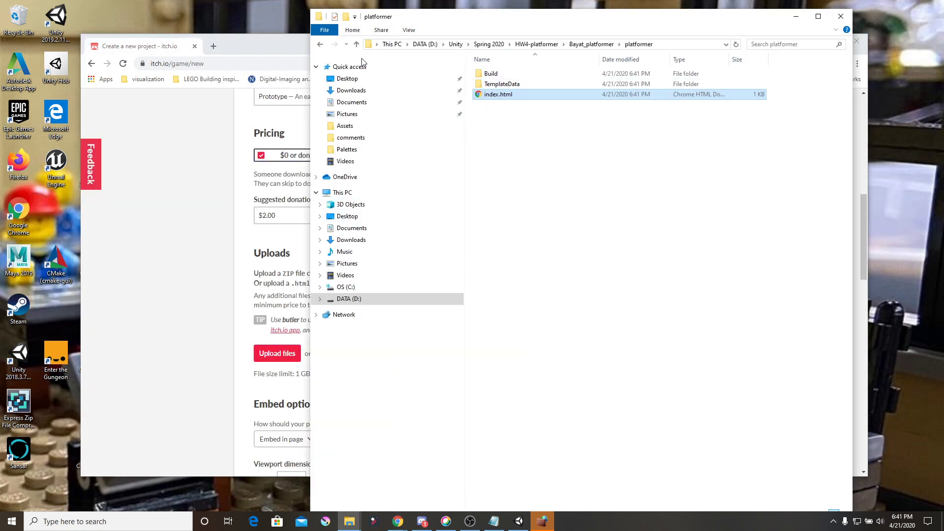
Compress the platformer folder into platformer.zip inside Bayat_platformer
{"action": "left_click", "coordinate": [322, 45]}
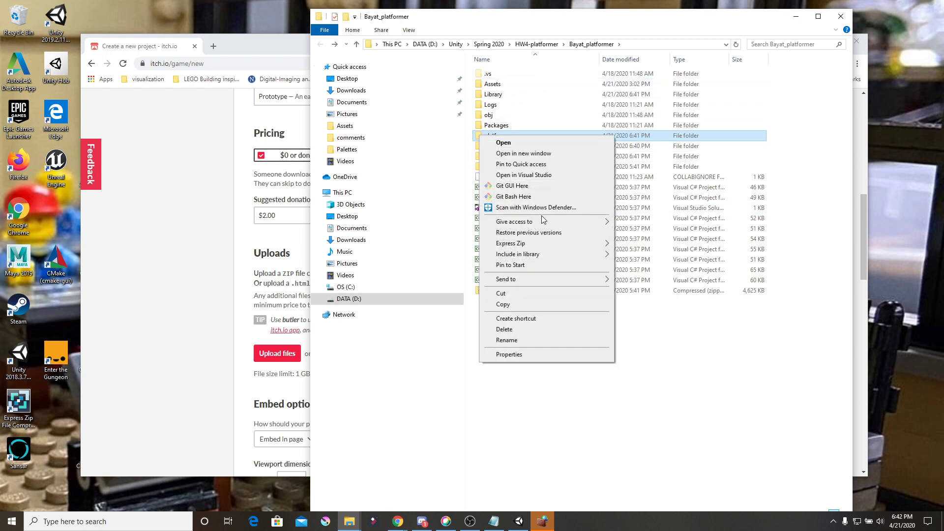
{"action": "mouse_move", "coordinate": [543, 225]}
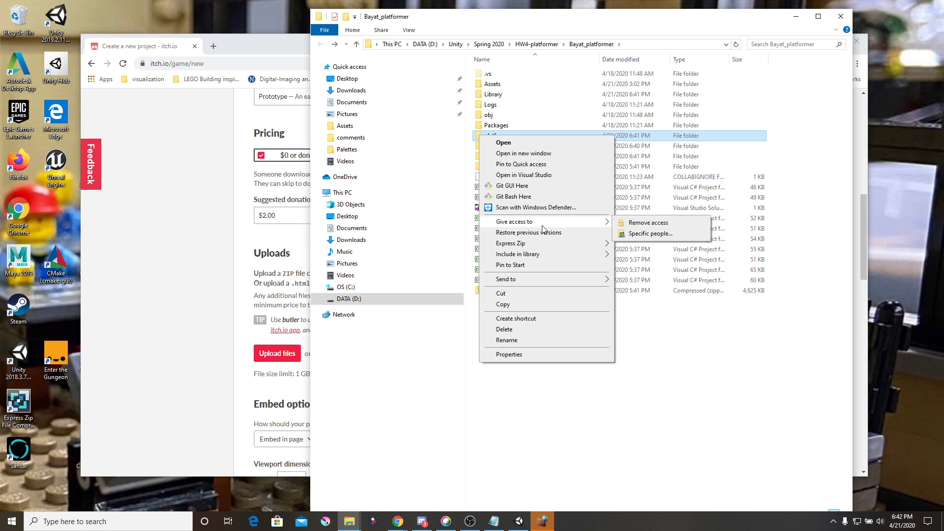
{"action": "mouse_move", "coordinate": [535, 284]}
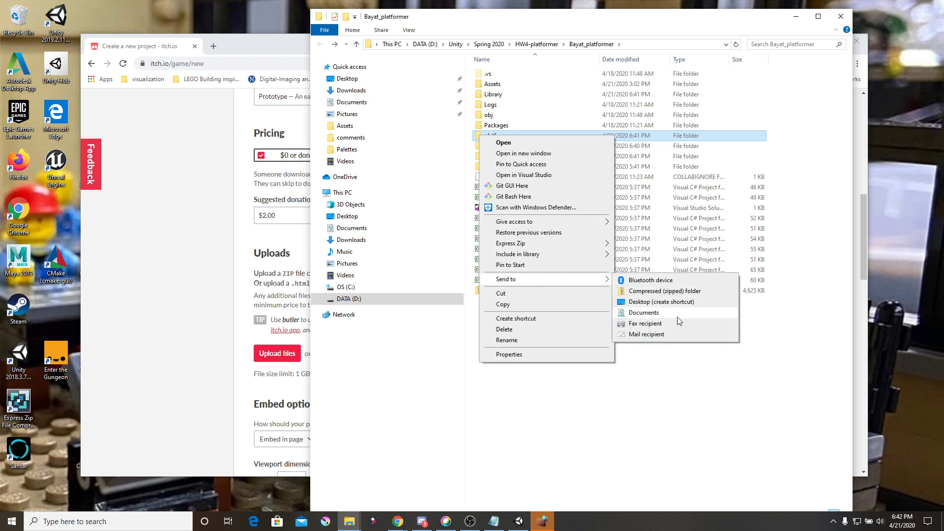
{"action": "left_click", "coordinate": [679, 292]}
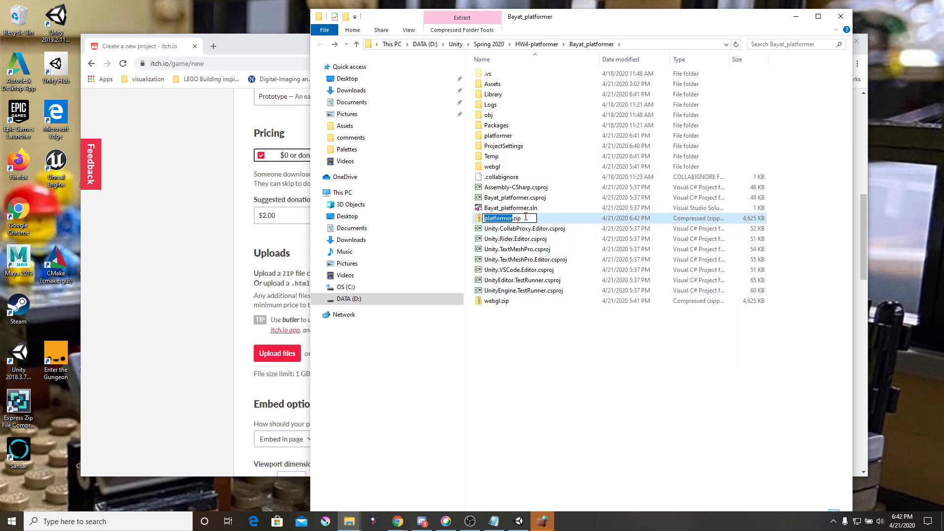
{"action": "key", "text": "Return"}
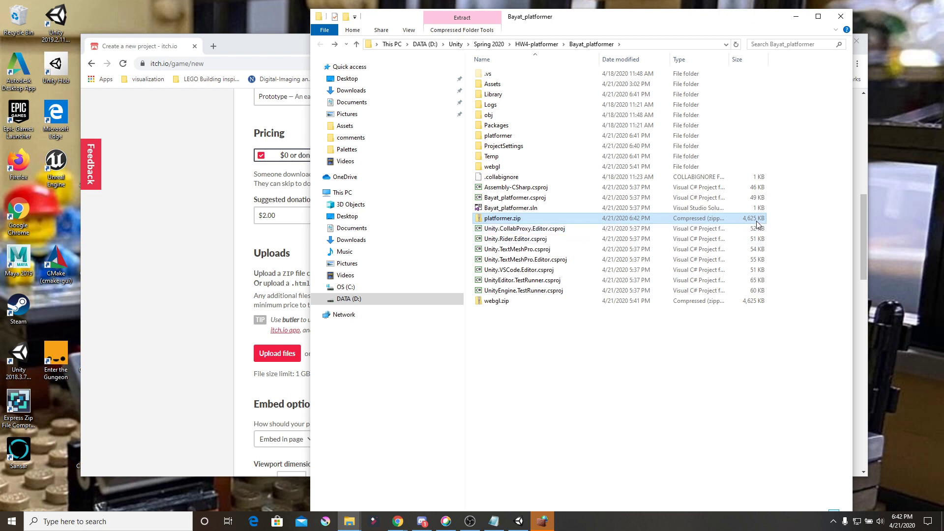
{"action": "left_click", "coordinate": [188, 246]}
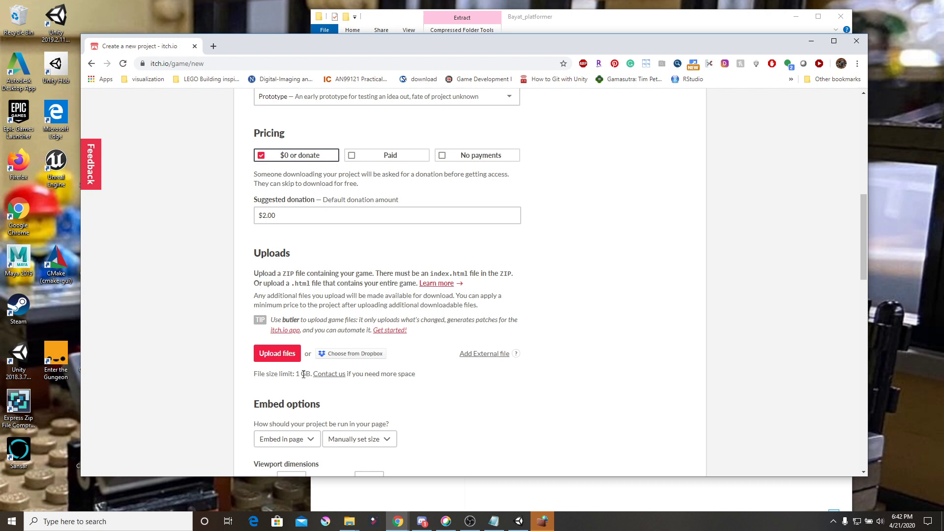
Upload platformer.zip as the game file, leaving its display name as platformer.zip
{"action": "left_click", "coordinate": [277, 354]}
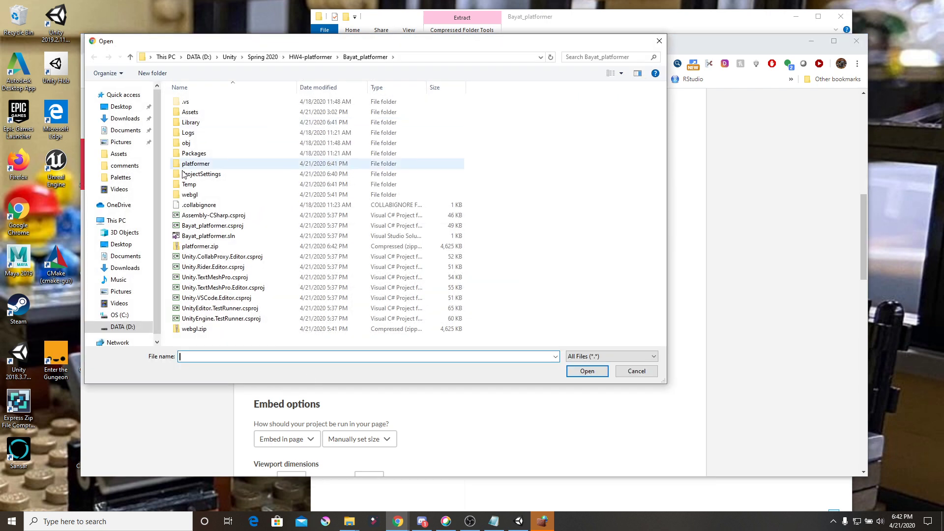
{"action": "left_click", "coordinate": [197, 247]}
{"action": "left_click", "coordinate": [586, 370]}
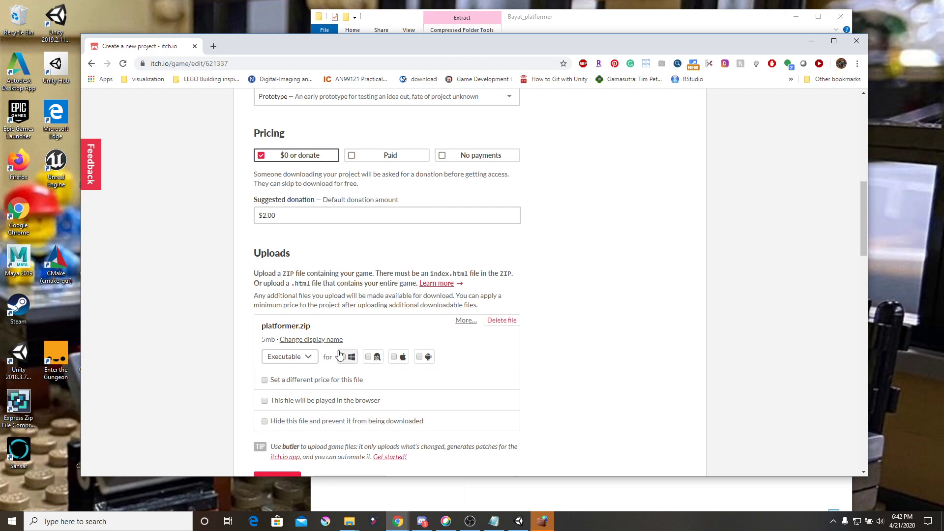
{"action": "left_click", "coordinate": [322, 339]}
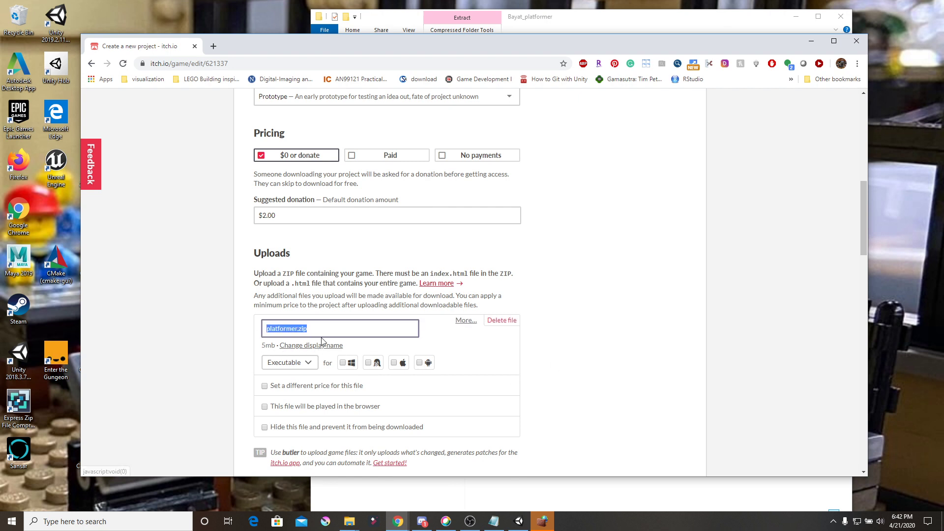
{"action": "left_click", "coordinate": [379, 352]}
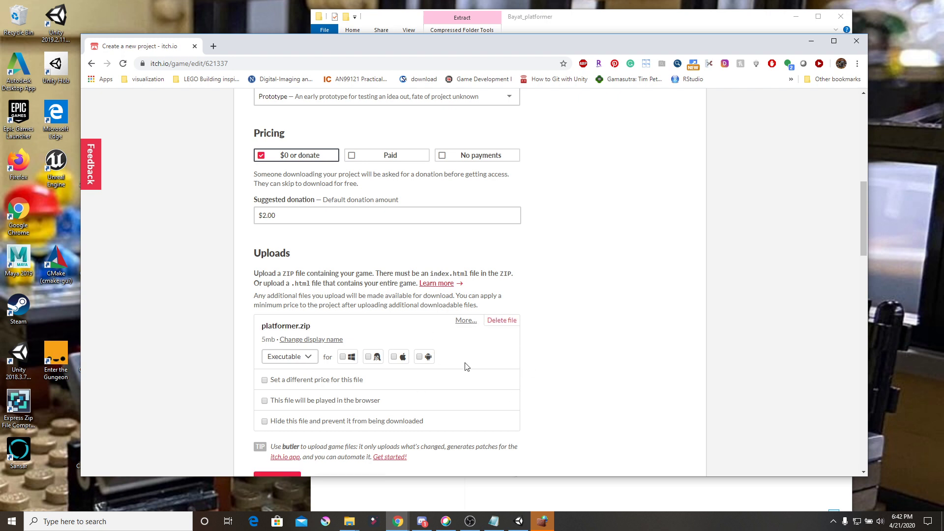
{"action": "scroll", "coordinate": [569, 431], "scroll_direction": "down", "scroll_amount": 1}
{"action": "scroll", "coordinate": [569, 430], "scroll_direction": "down", "scroll_amount": 2}
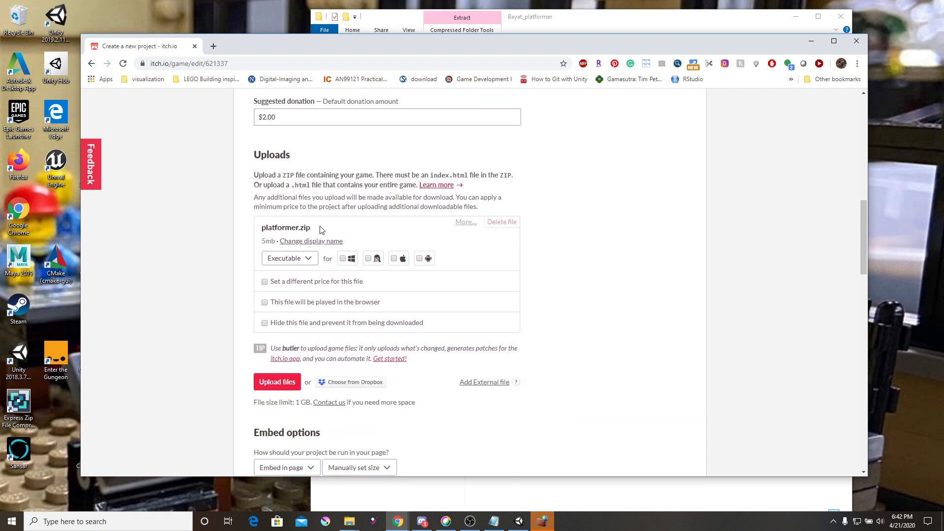
Set embed size to 'Auto-detect size (Unity HTML only)' and enable the Fullscreen button
{"action": "scroll", "coordinate": [454, 364], "scroll_direction": "down", "scroll_amount": 2}
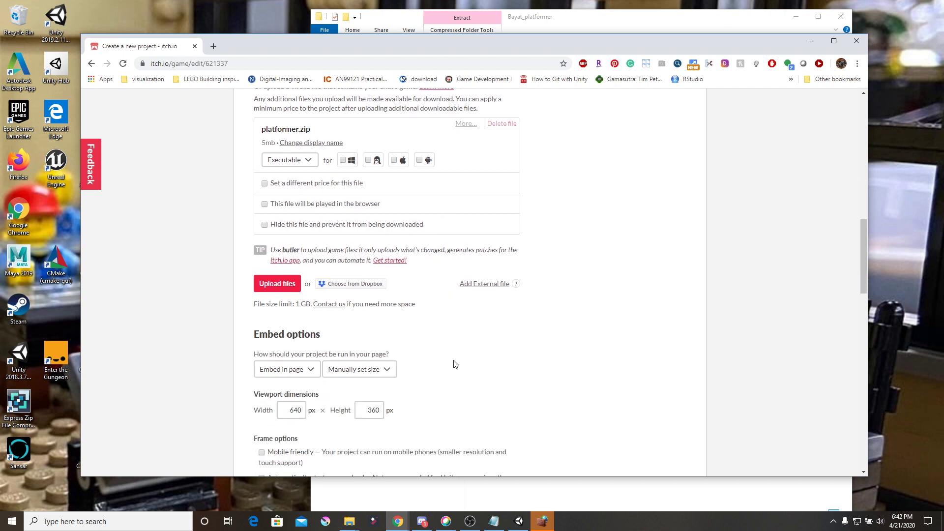
{"action": "scroll", "coordinate": [449, 311], "scroll_direction": "up", "scroll_amount": 5}
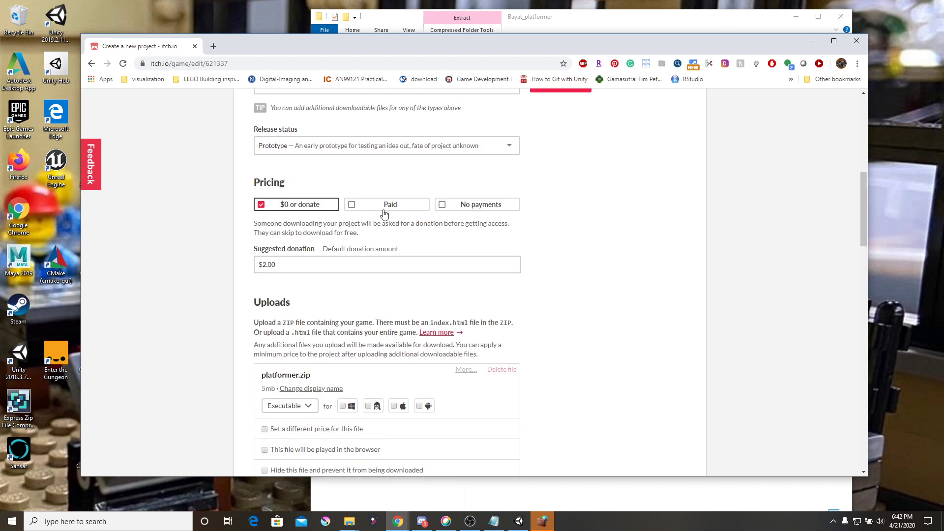
{"action": "scroll", "coordinate": [295, 147], "scroll_direction": "up", "scroll_amount": 3}
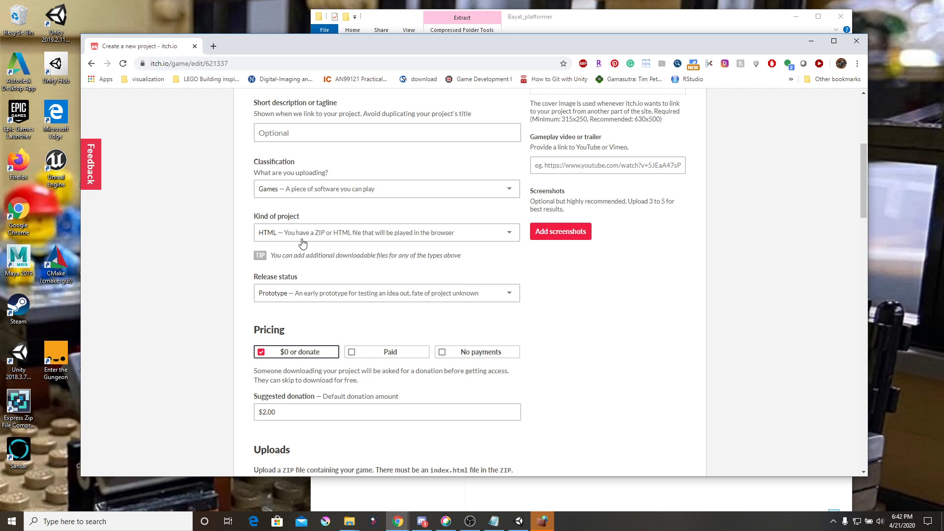
{"action": "scroll", "coordinate": [569, 325], "scroll_direction": "down", "scroll_amount": 1}
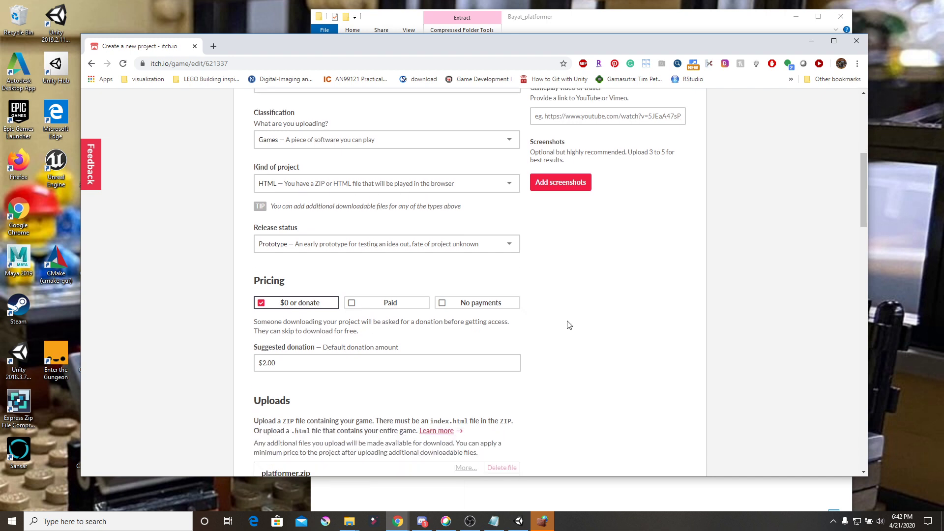
{"action": "scroll", "coordinate": [569, 325], "scroll_direction": "down", "scroll_amount": 10}
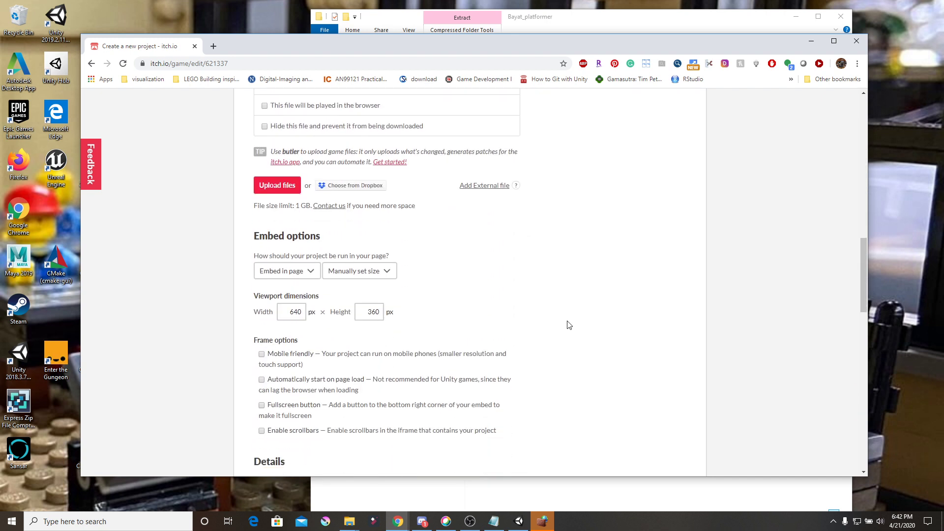
{"action": "left_click", "coordinate": [368, 272]}
{"action": "left_click", "coordinate": [367, 291]}
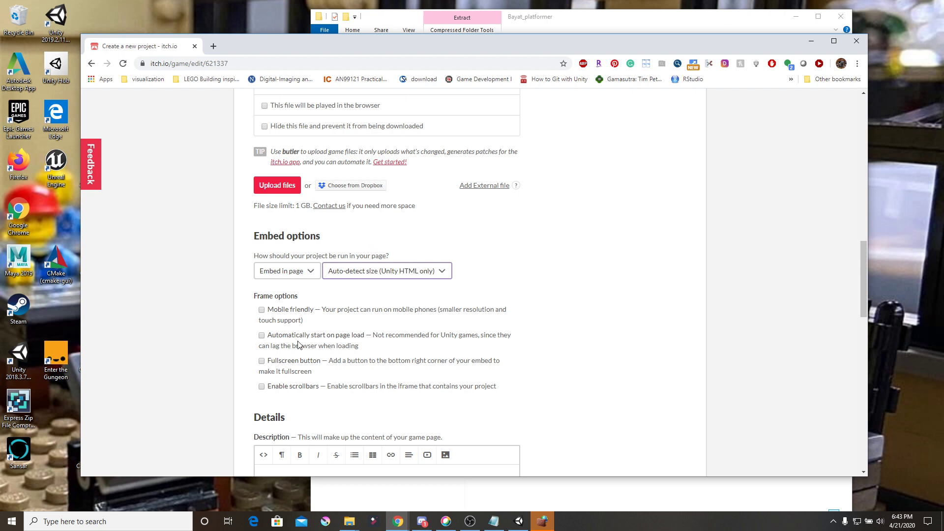
{"action": "left_click", "coordinate": [297, 363]}
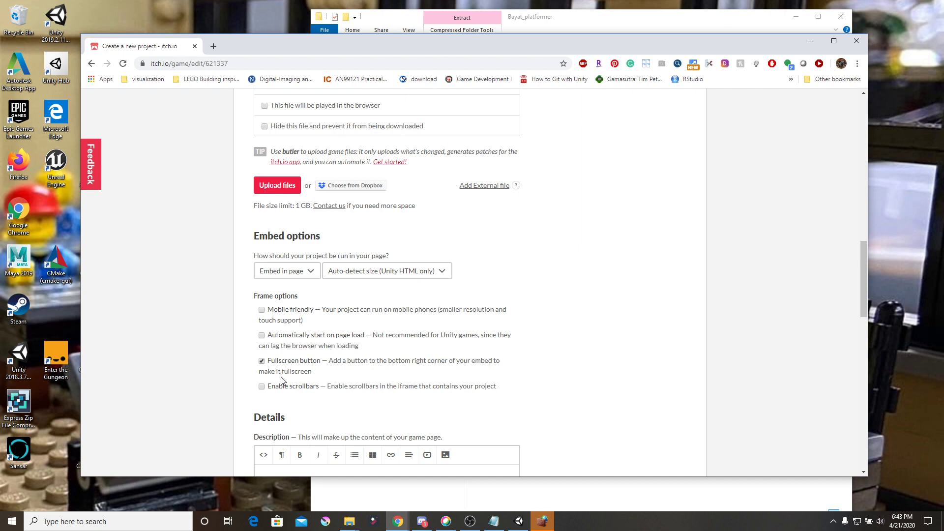
{"action": "scroll", "coordinate": [320, 408], "scroll_direction": "down", "scroll_amount": 6}
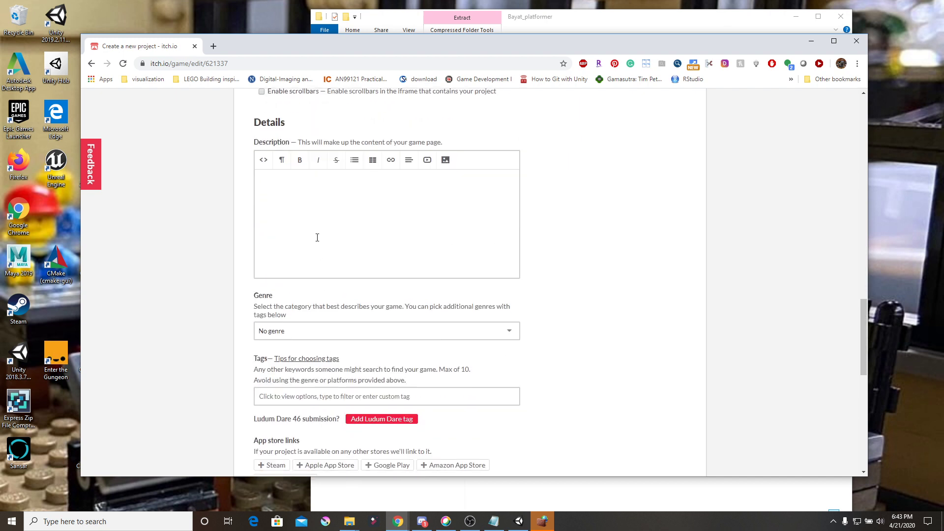
Choose the Platformer genre and describe it as a sample platform game for GSAS 2540 IGP - Spring 2020
{"action": "left_click", "coordinate": [320, 329]}
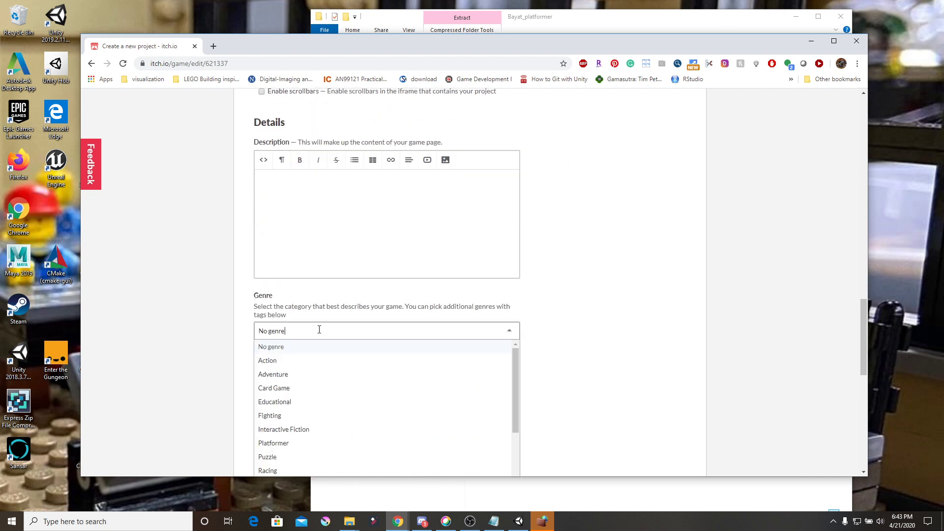
{"action": "left_click", "coordinate": [316, 442]}
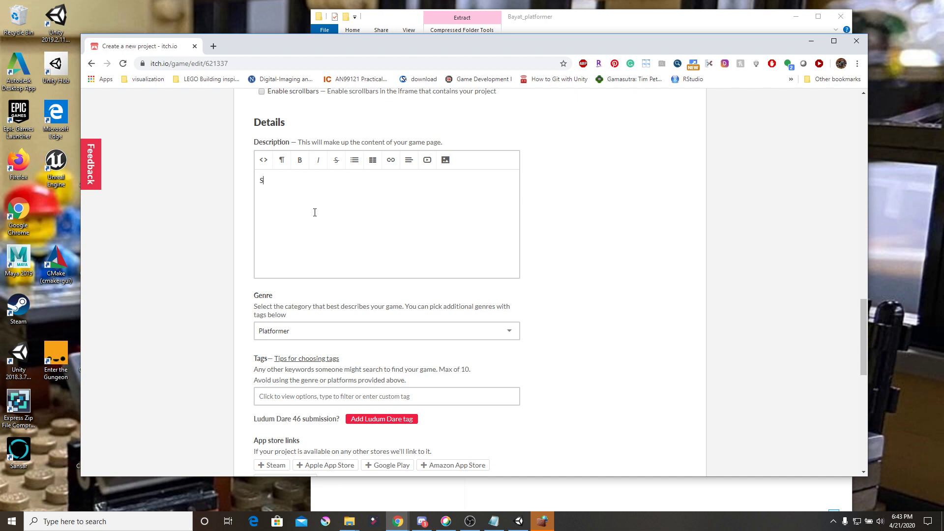
{"action": "type", "text": "ample platform game developed for IGP"}
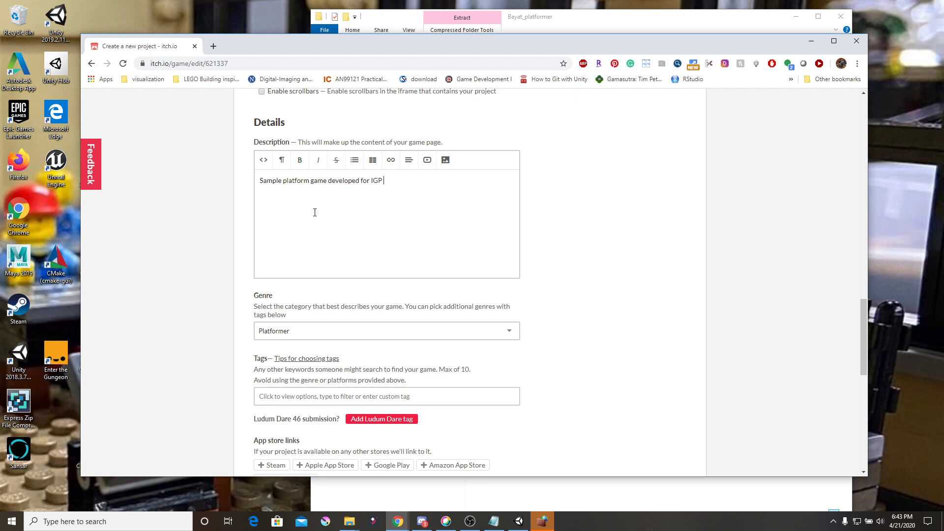
{"action": "type", "text": " 2t540"}
{"action": "left_click_drag", "start_coordinate": [371, 181], "coordinate": [422, 182]}
{"action": "type", "text": "GSAS"}
{"action": "type", "text": "2540 IGP - Spring 2020"}
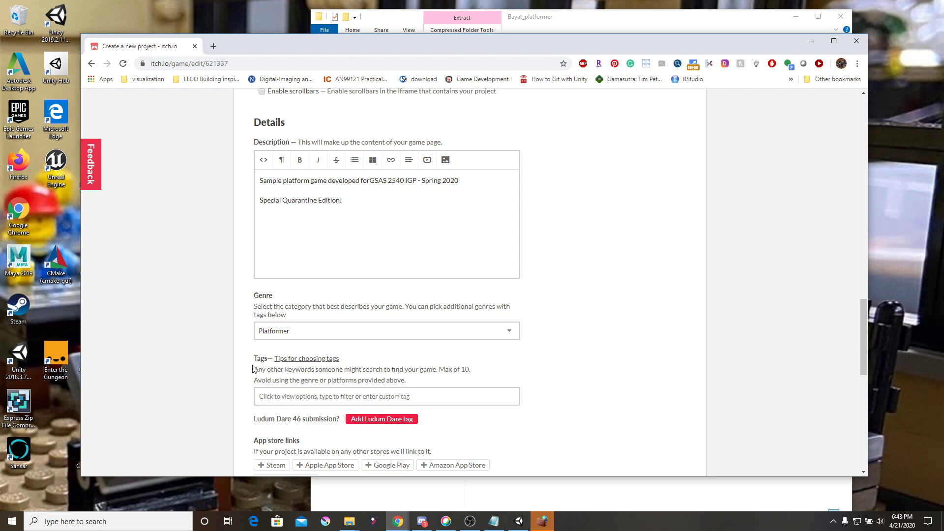
Add the tags 2d, platformer and bayat-games to the project
{"action": "left_click", "coordinate": [313, 397]}
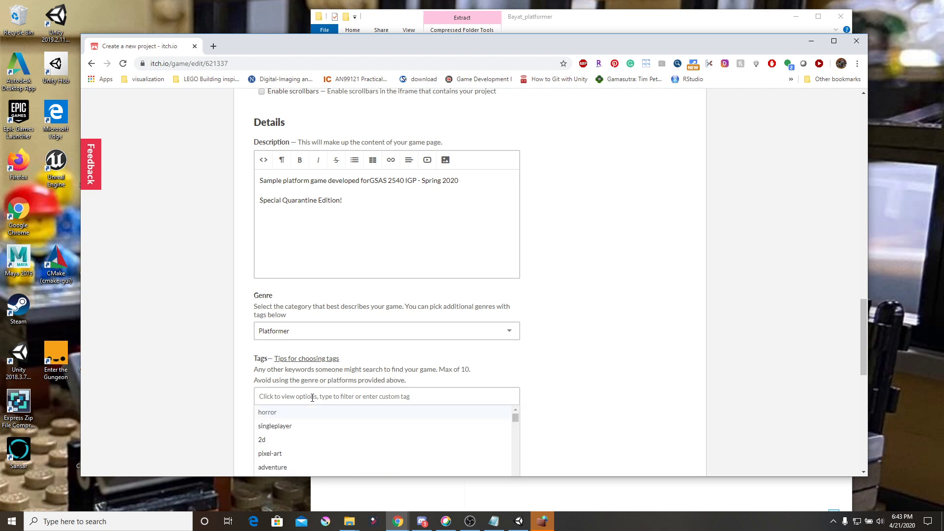
{"action": "left_click", "coordinate": [298, 440]}
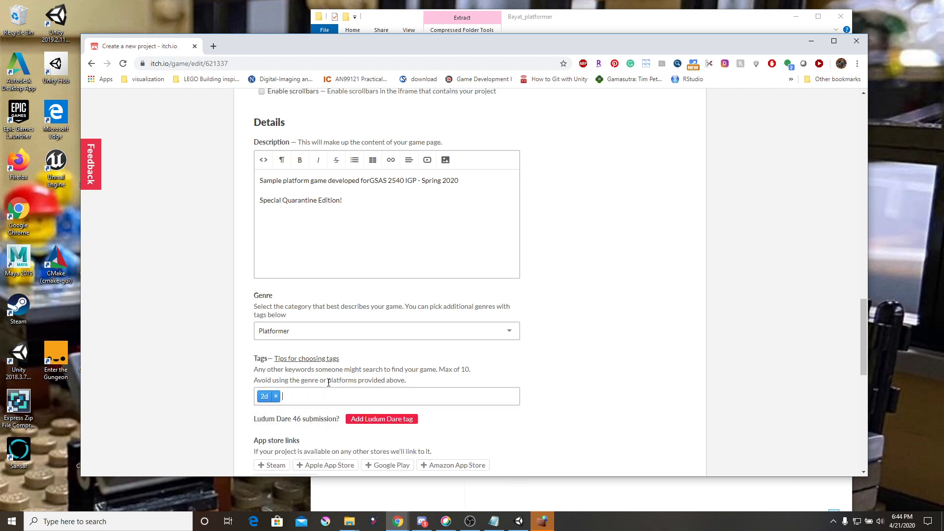
{"action": "type", "text": "platformer"}
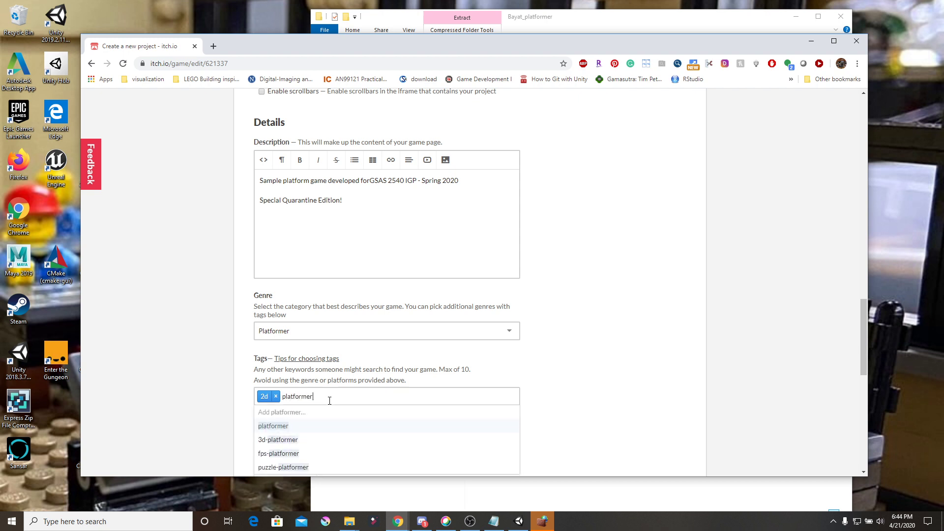
{"action": "key", "text": "Return"}
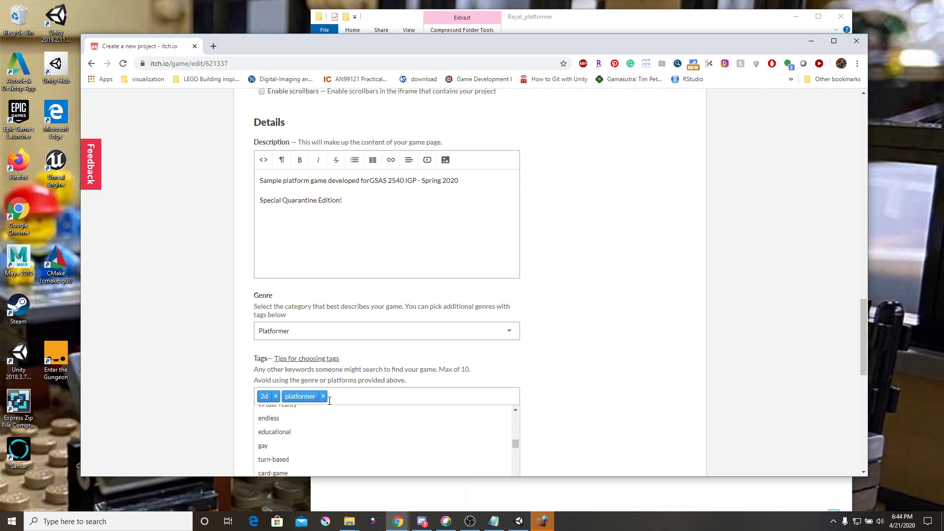
{"action": "type", "text": "bayat"}
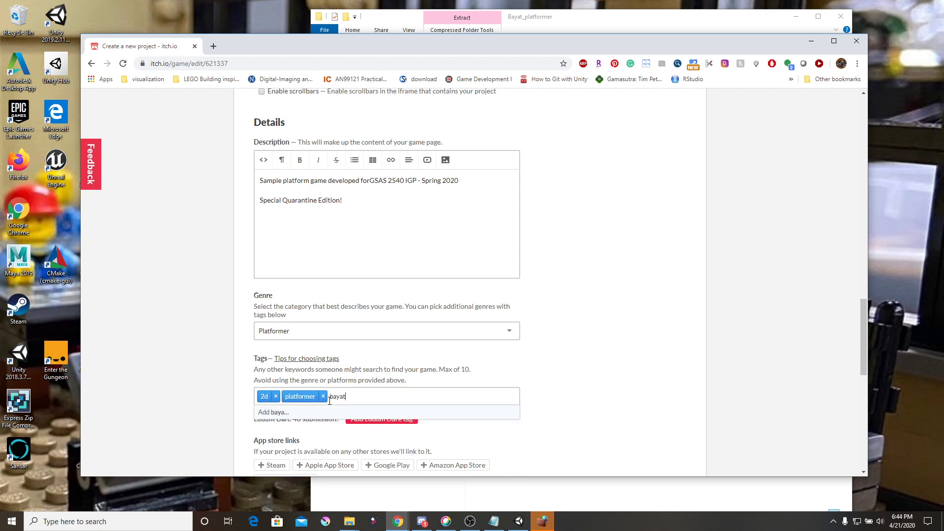
{"action": "type", "text": " games"}
{"action": "key", "text": "Return"}
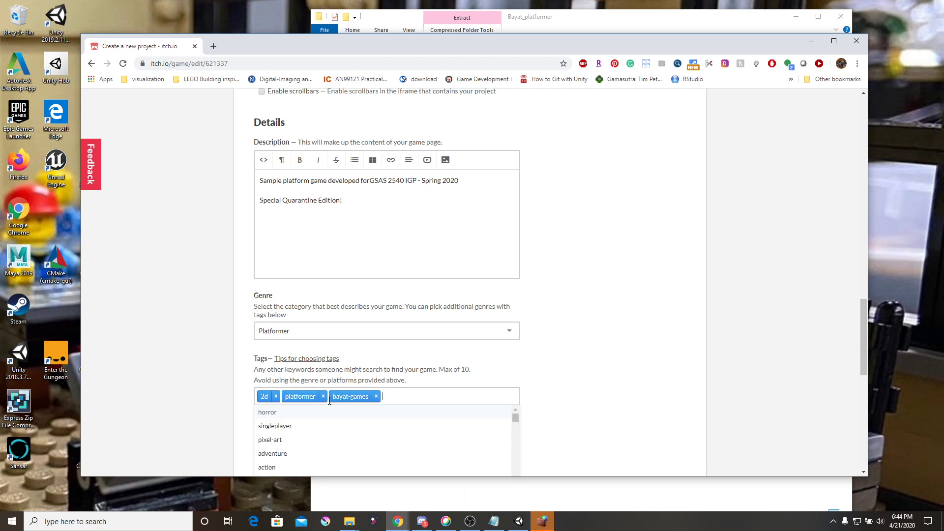
{"action": "left_click", "coordinate": [565, 413]}
{"action": "scroll", "coordinate": [409, 291], "scroll_direction": "down", "scroll_amount": 5}
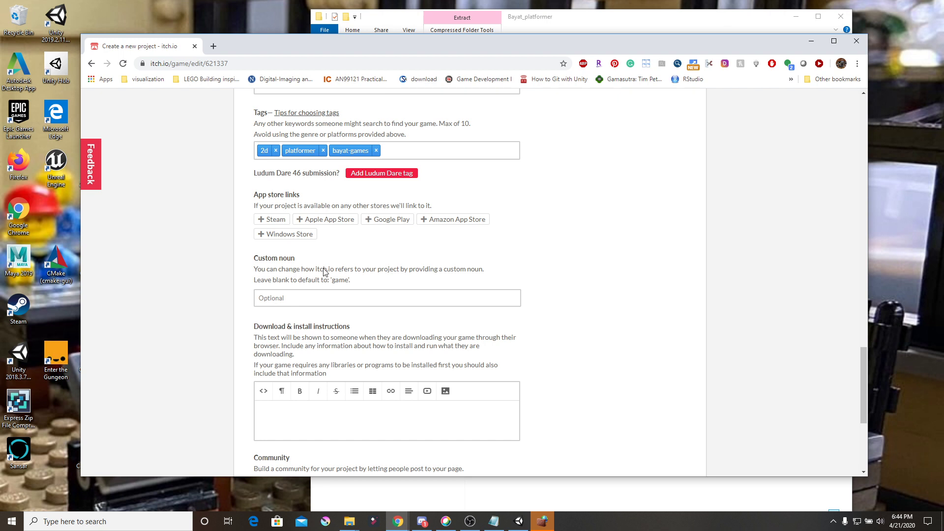
Set the page visibility to Restricted and tick 'Also allow a password to view page'
{"action": "scroll", "coordinate": [355, 384], "scroll_direction": "down", "scroll_amount": 3}
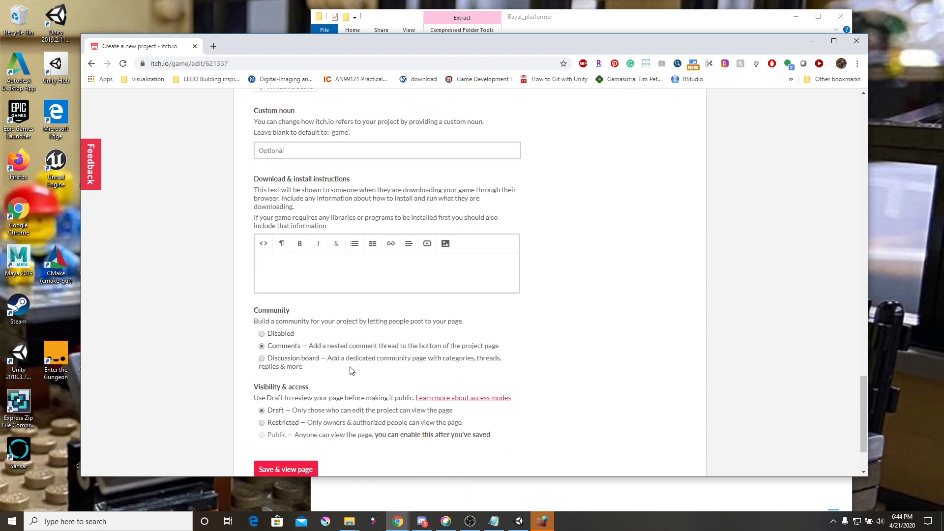
{"action": "scroll", "coordinate": [352, 370], "scroll_direction": "down", "scroll_amount": 2}
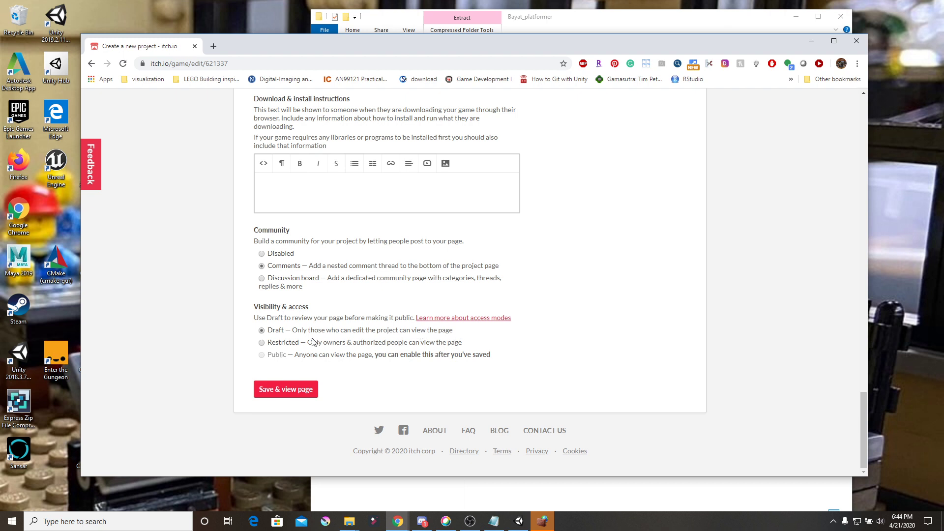
{"action": "left_click", "coordinate": [281, 344]}
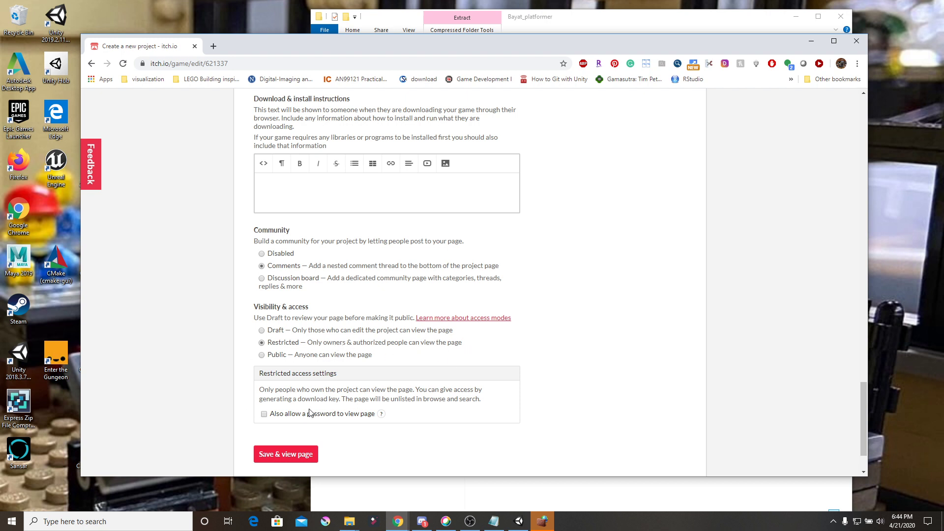
{"action": "left_click", "coordinate": [264, 415]}
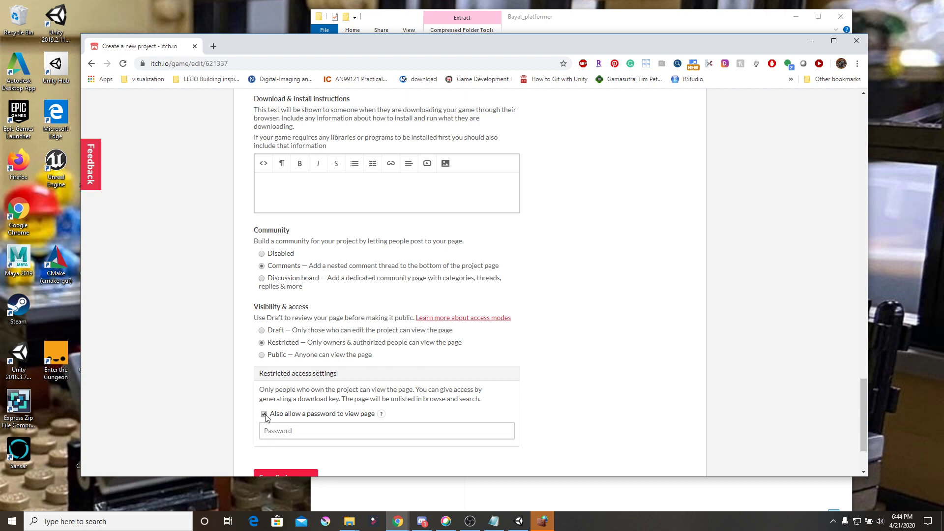
Enter the viewing password, then save and view the live game page
{"action": "left_click", "coordinate": [302, 432]}
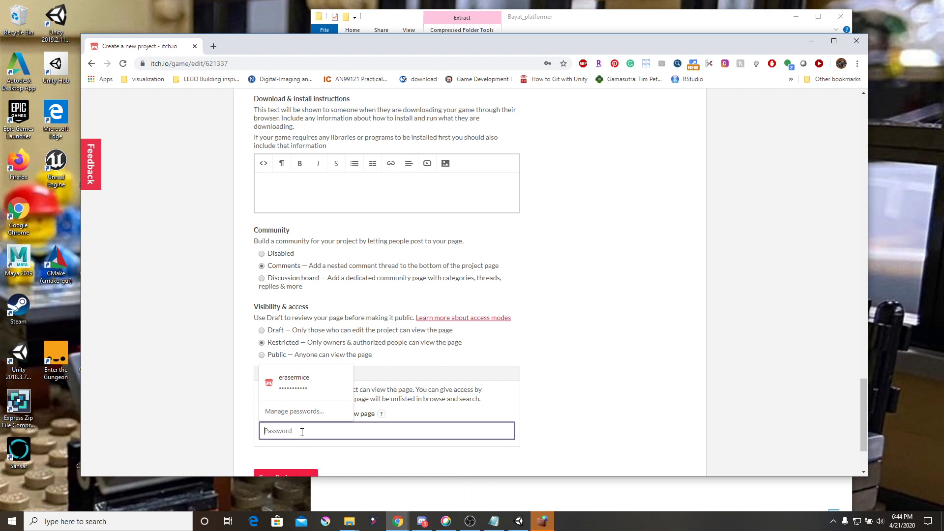
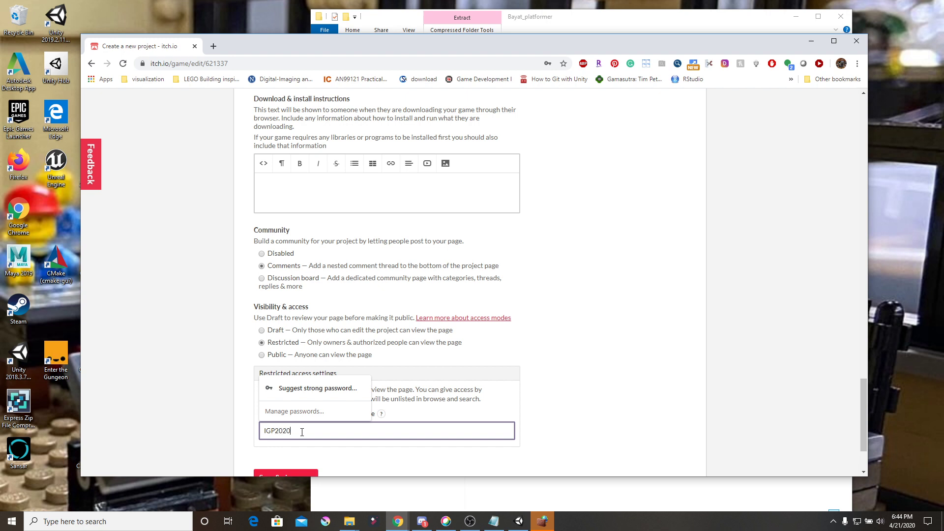
{"action": "scroll", "coordinate": [319, 400], "scroll_direction": "down", "scroll_amount": 2}
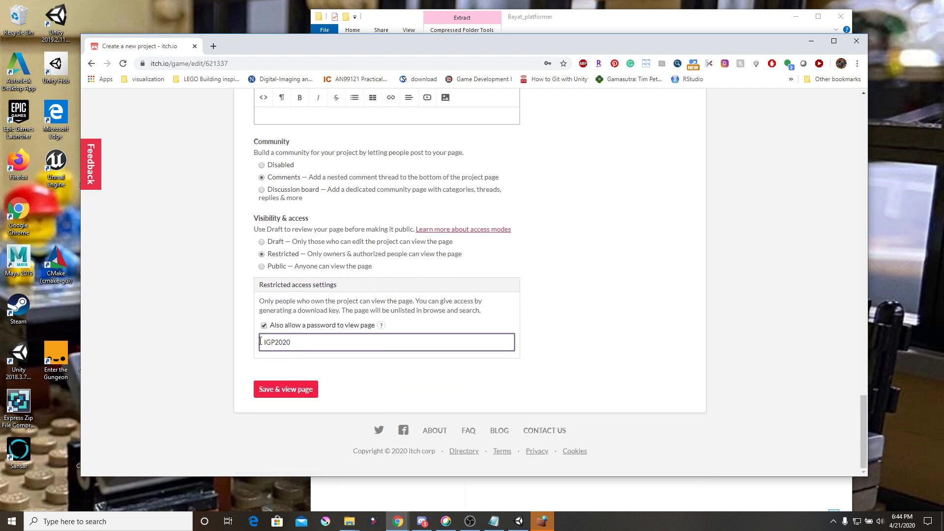
{"action": "left_click", "coordinate": [286, 390]}
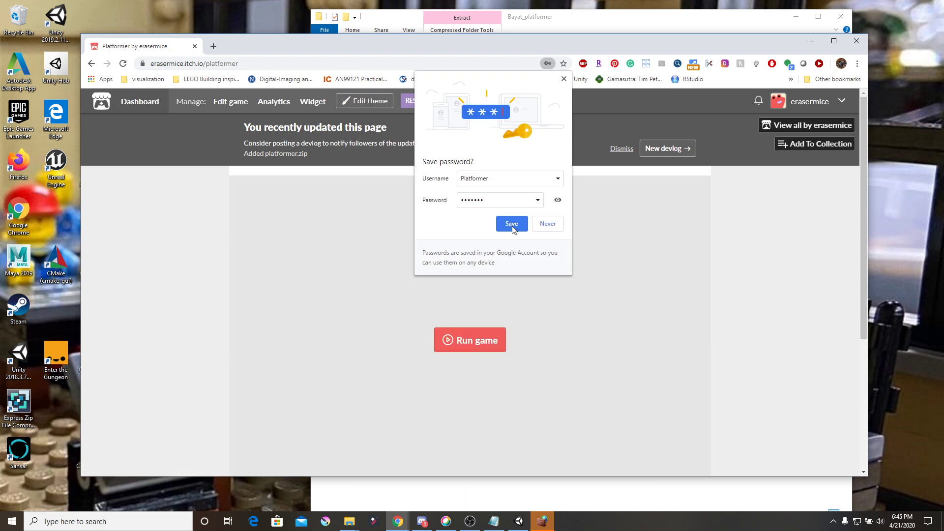
Store the page password in the browser and launch the WebGL game in the page
{"action": "left_click", "coordinate": [515, 224]}
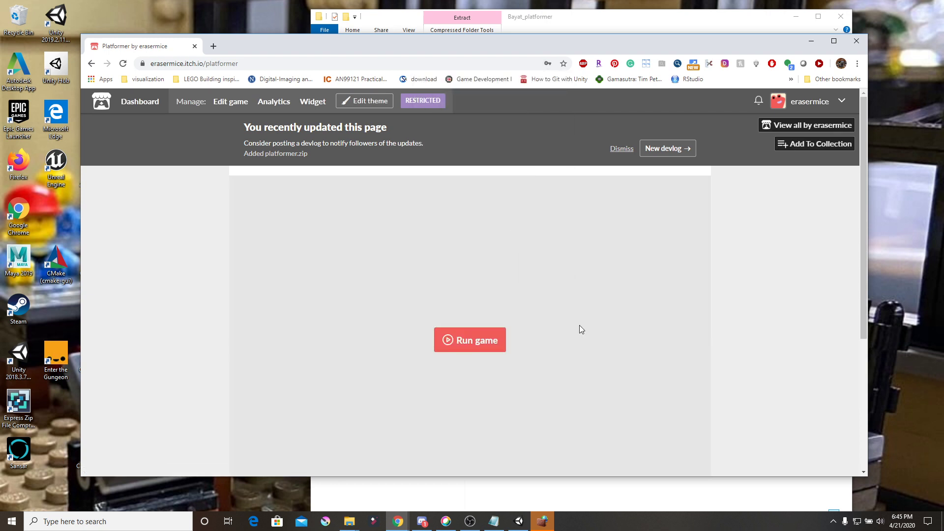
{"action": "scroll", "coordinate": [560, 368], "scroll_direction": "down", "scroll_amount": 4}
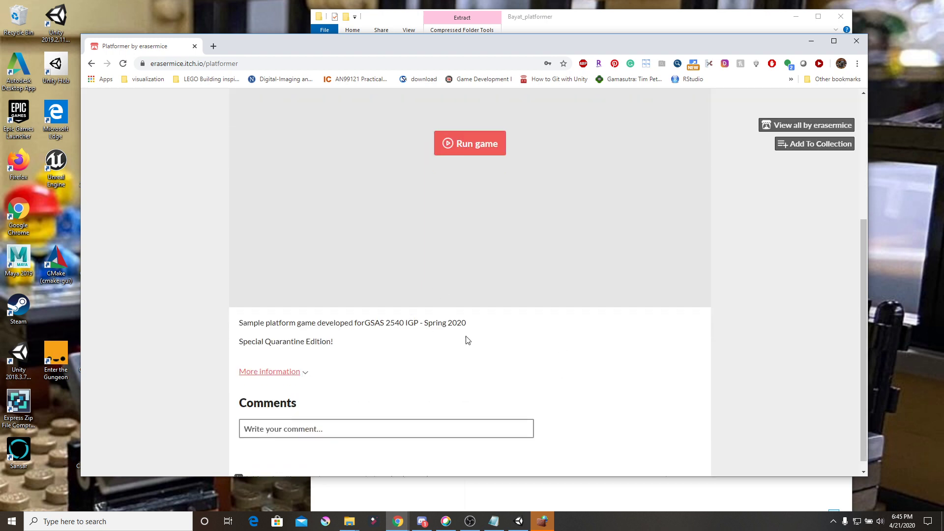
{"action": "scroll", "coordinate": [491, 347], "scroll_direction": "up", "scroll_amount": 4}
{"action": "left_click", "coordinate": [471, 338]}
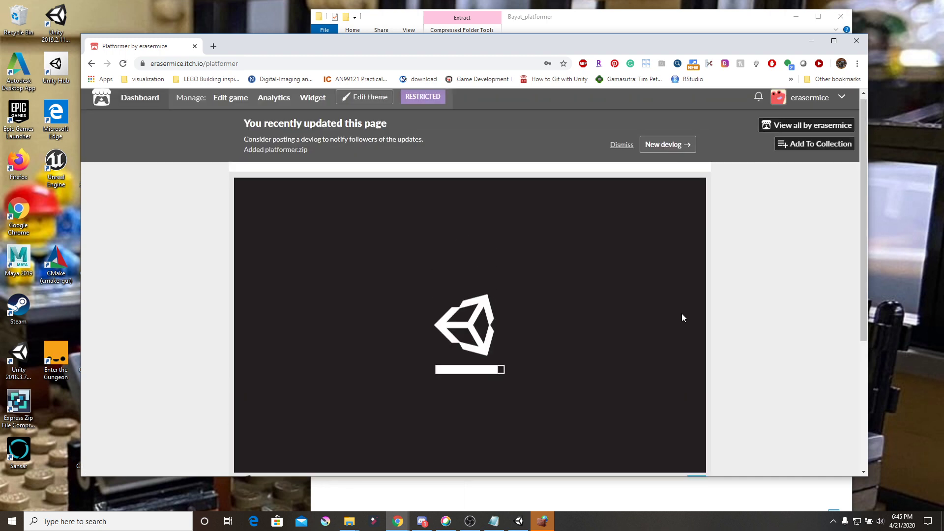
{"action": "scroll", "coordinate": [681, 318], "scroll_direction": "down", "scroll_amount": 2}
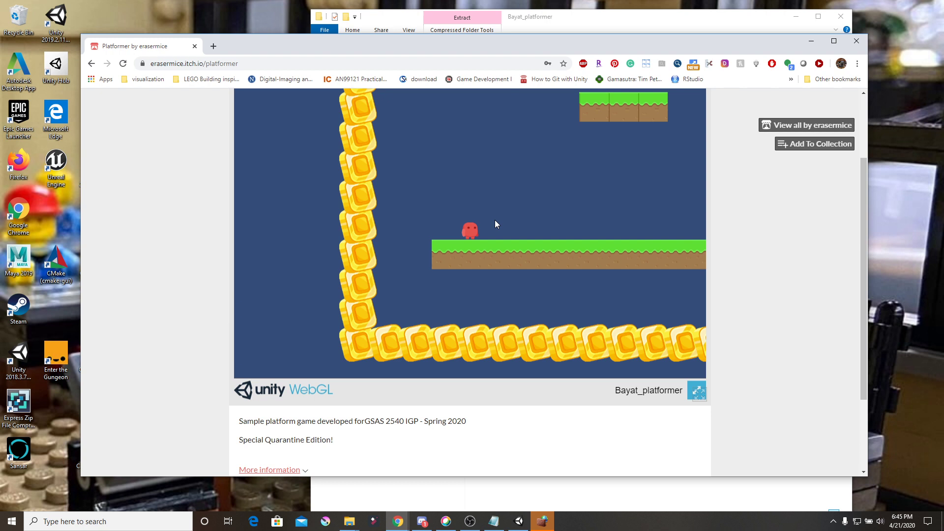
Run the red character right, up the slope onto the upper platform, and jump off its end
{"action": "key", "text": "Right"}
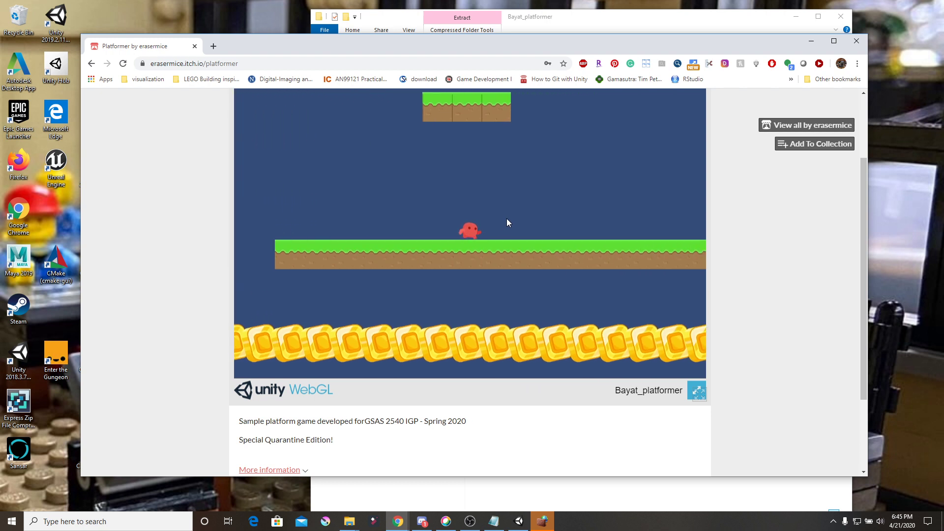
{"action": "key", "text": "space"}
{"action": "key", "text": "Right"}
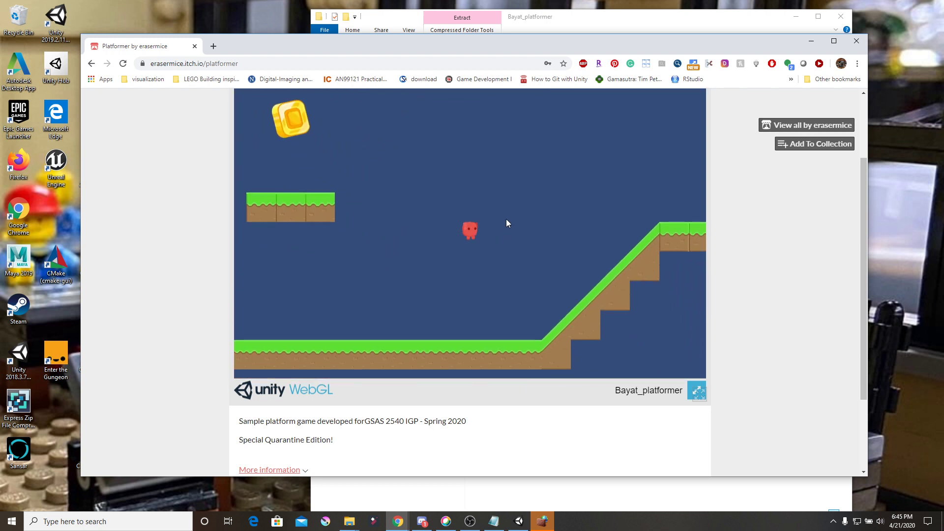
{"action": "key", "text": "Right"}
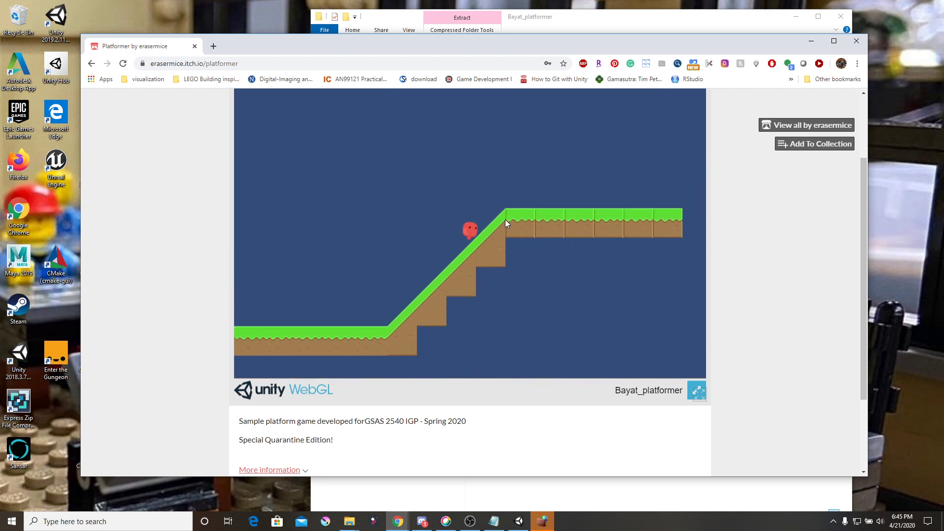
{"action": "key", "text": "space"}
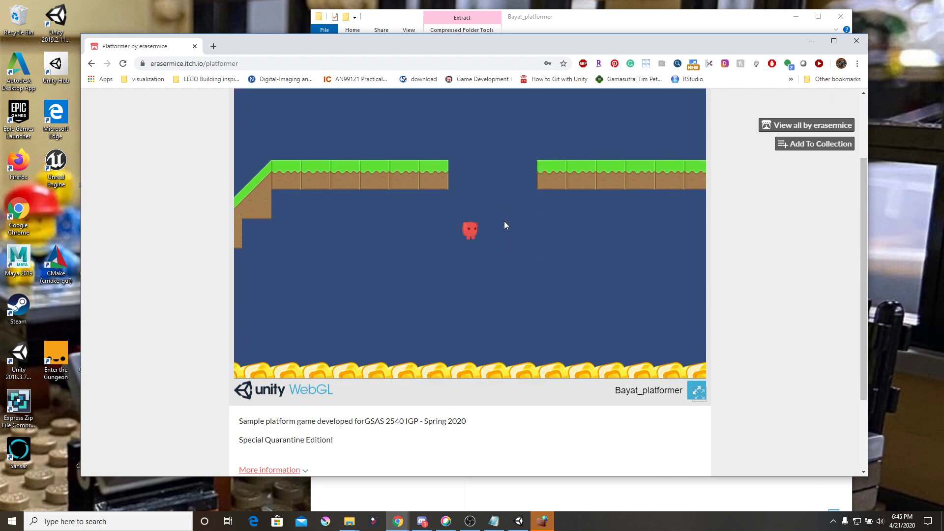
{"action": "key", "text": "d"}
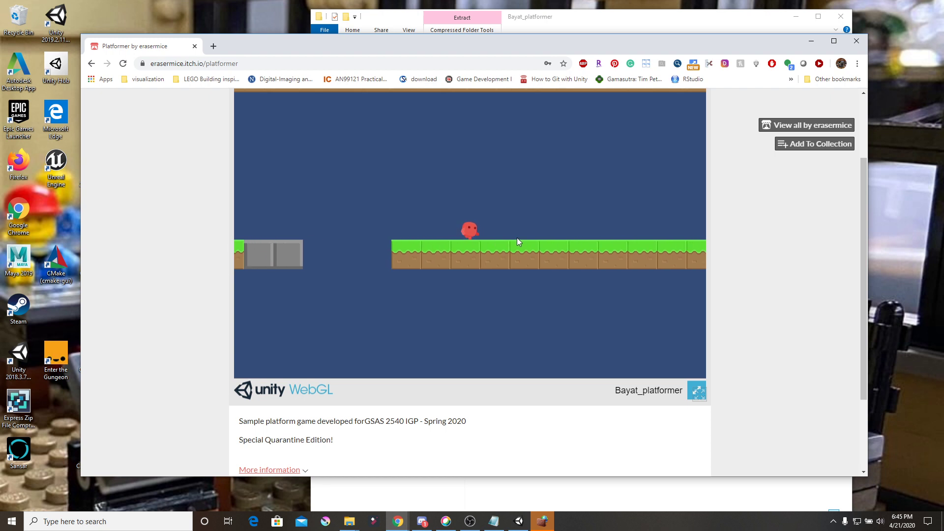
Jump onto the floating platform, then double-jump and weave left and right between platforms
{"action": "key", "text": "Right"}
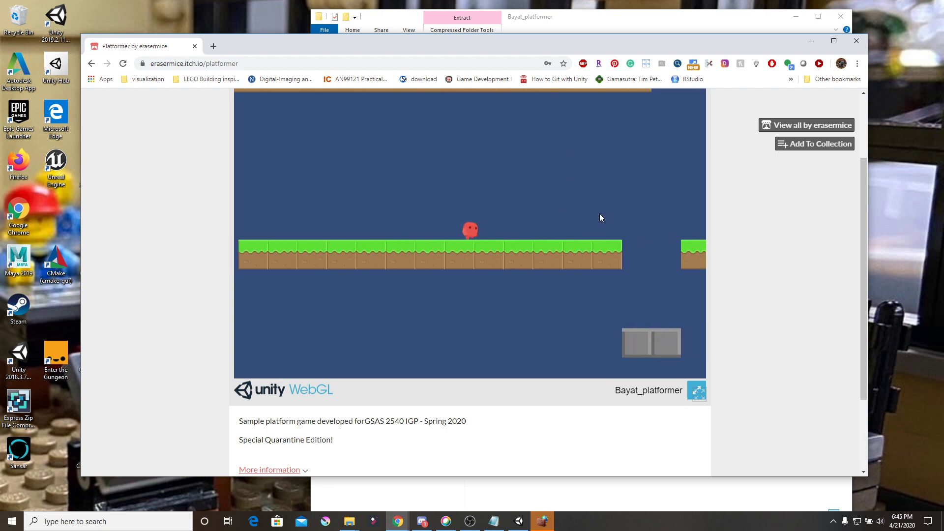
{"action": "key", "text": "space"}
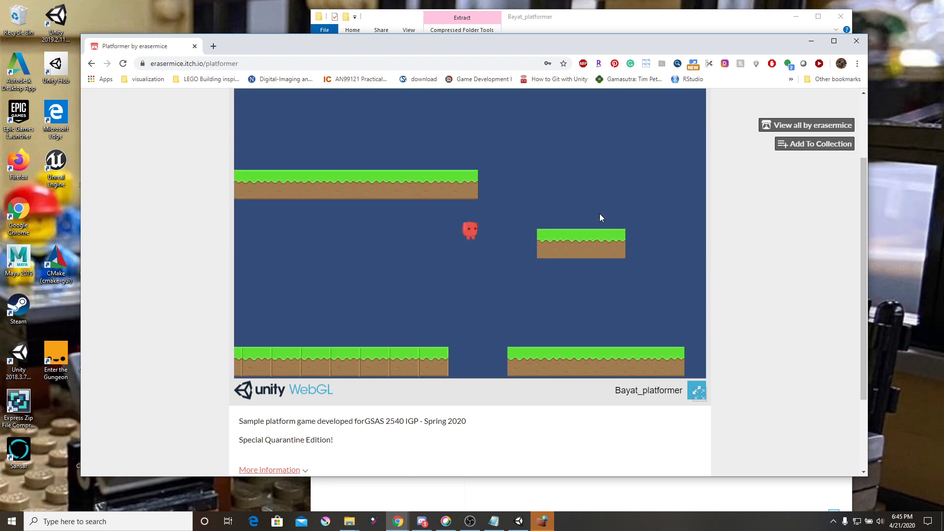
{"action": "key", "text": "space"}
{"action": "key", "text": "Left"}
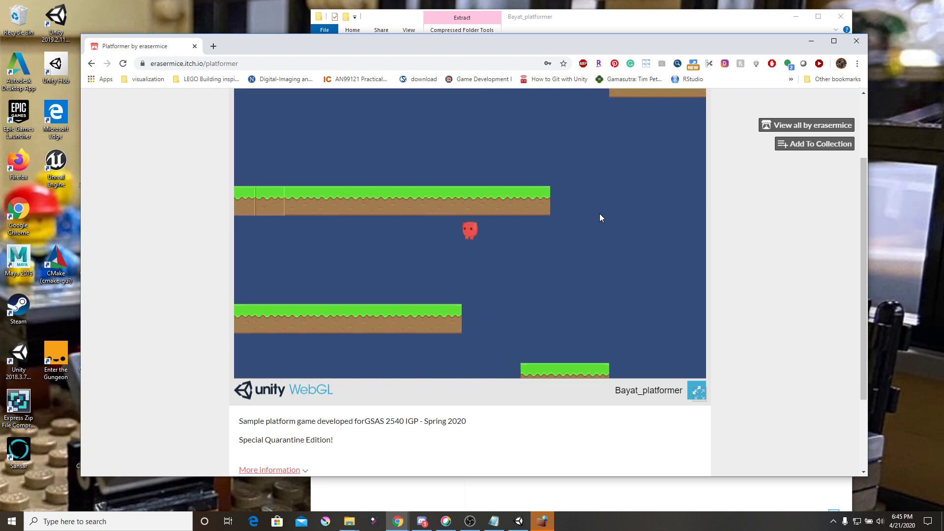
{"action": "key", "text": "Left"}
{"action": "key", "text": "Left"}
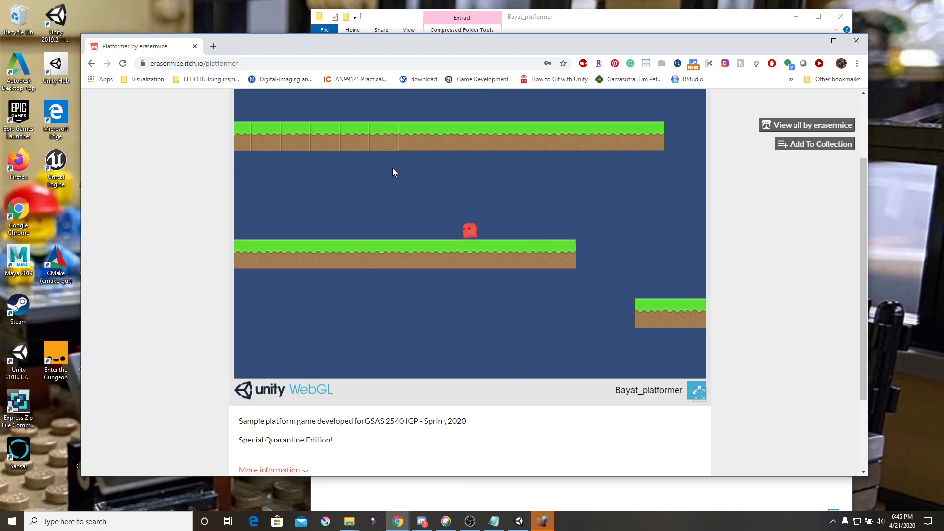
{"action": "key", "text": "Left"}
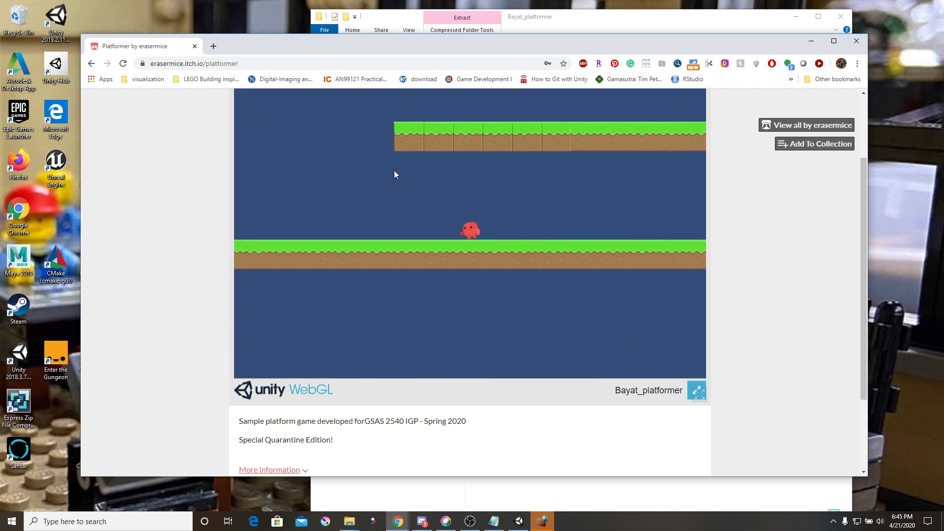
{"action": "key", "text": "Right"}
{"action": "key", "text": "space"}
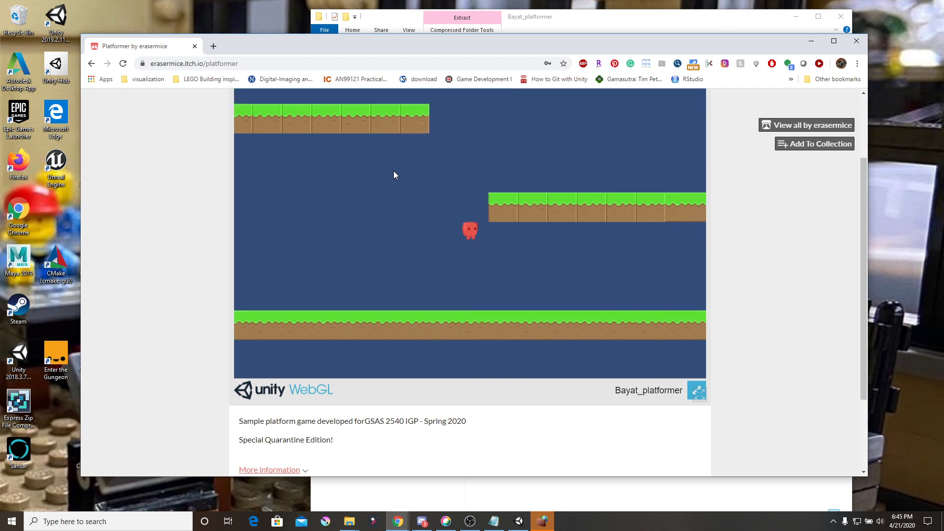
{"action": "key", "text": "space"}
{"action": "key", "text": "Left"}
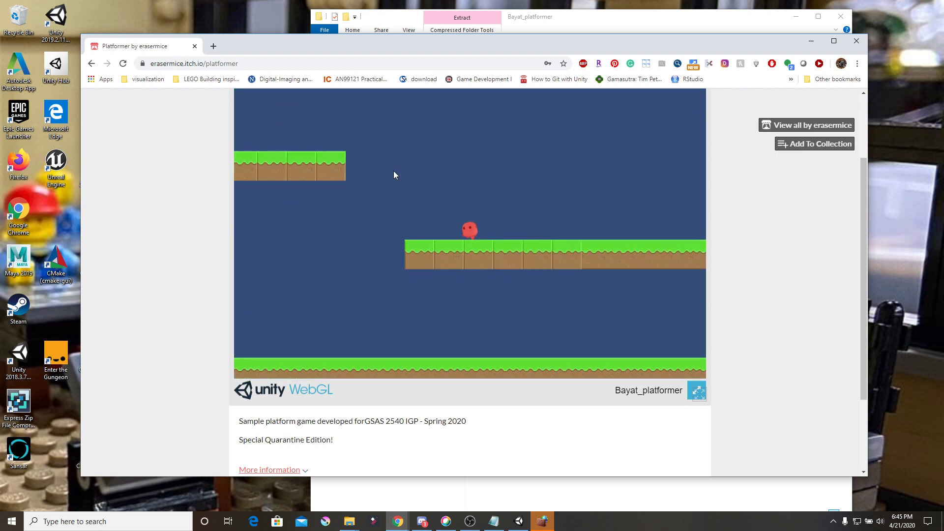
{"action": "key", "text": "Left"}
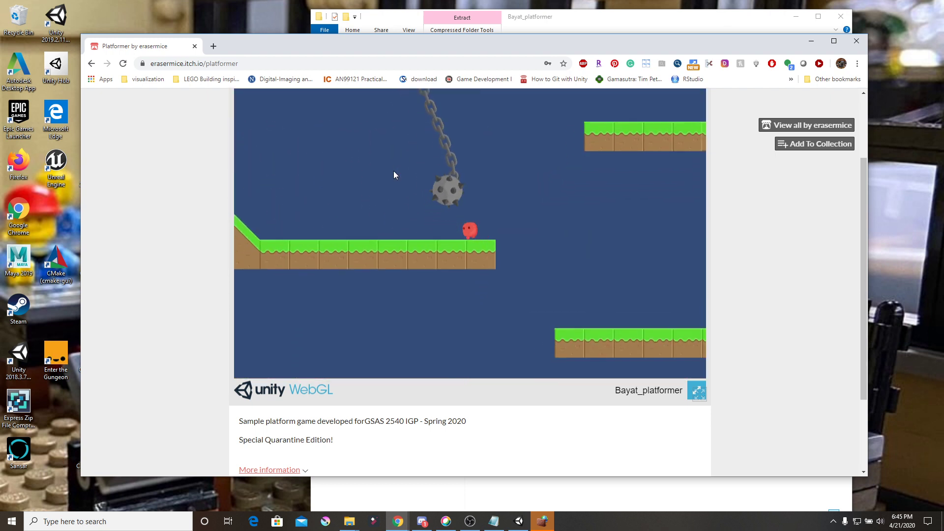
{"action": "key", "text": "Right"}
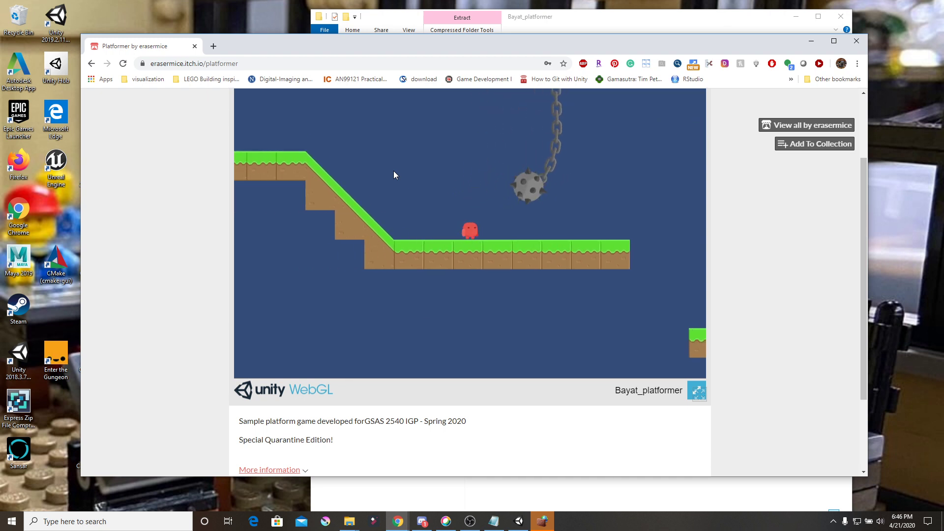
{"action": "key", "text": "space"}
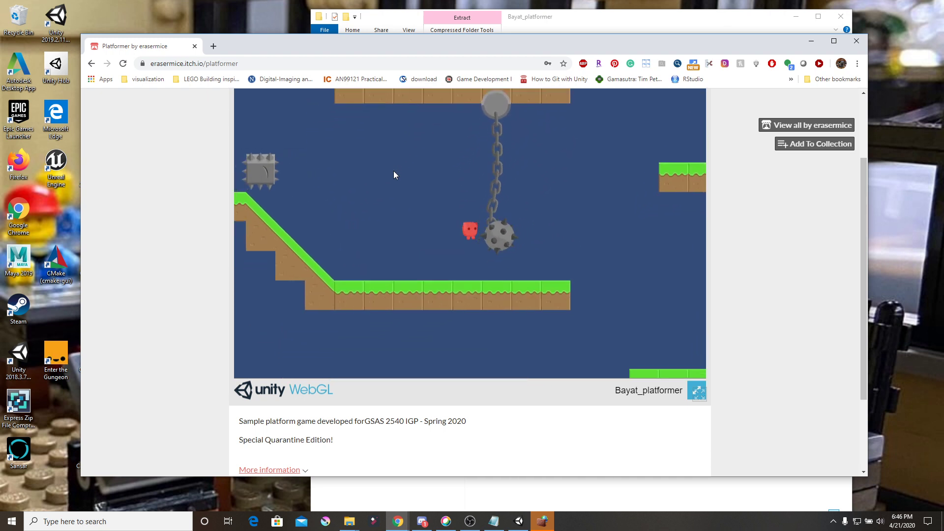
{"action": "key", "text": "Left"}
{"action": "key", "text": "space"}
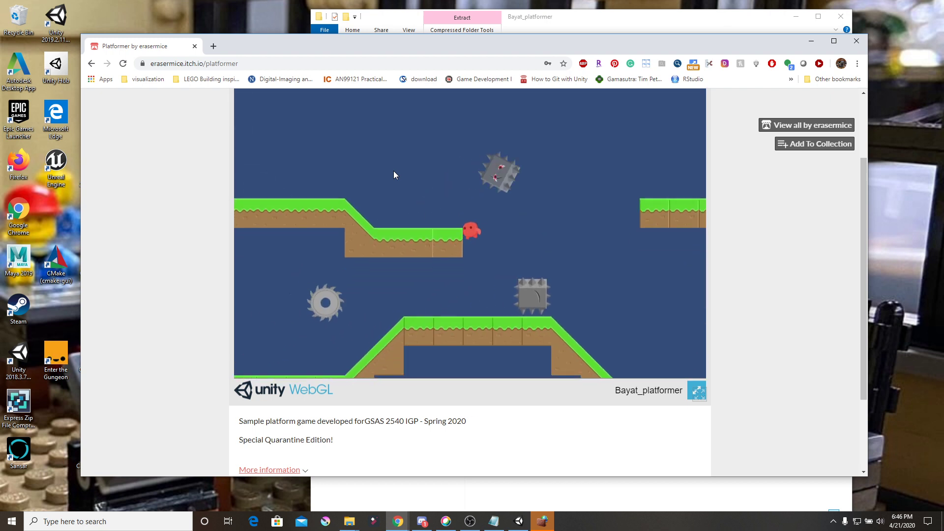
{"action": "key", "text": "Left"}
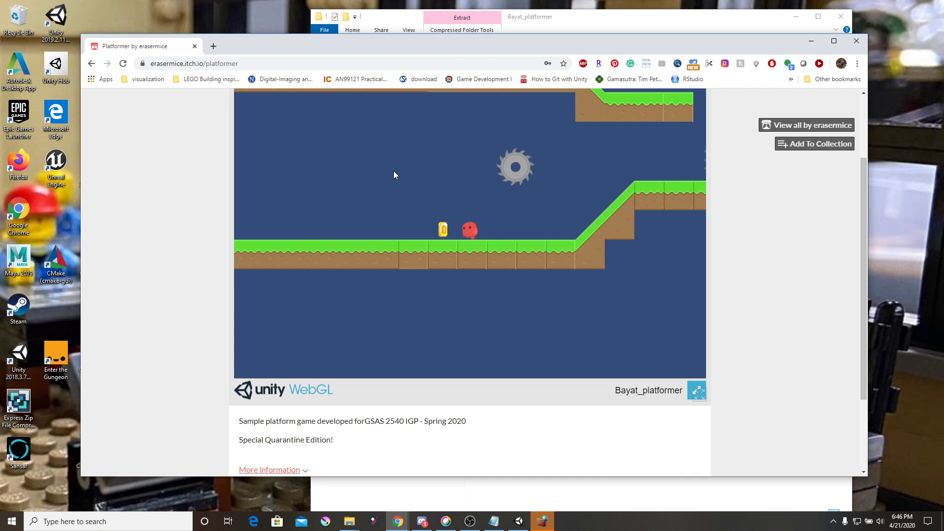
Climb the ramp past the spiked block and jump for the higher right platform
{"action": "key", "text": "Right"}
{"action": "key", "text": "Right"}
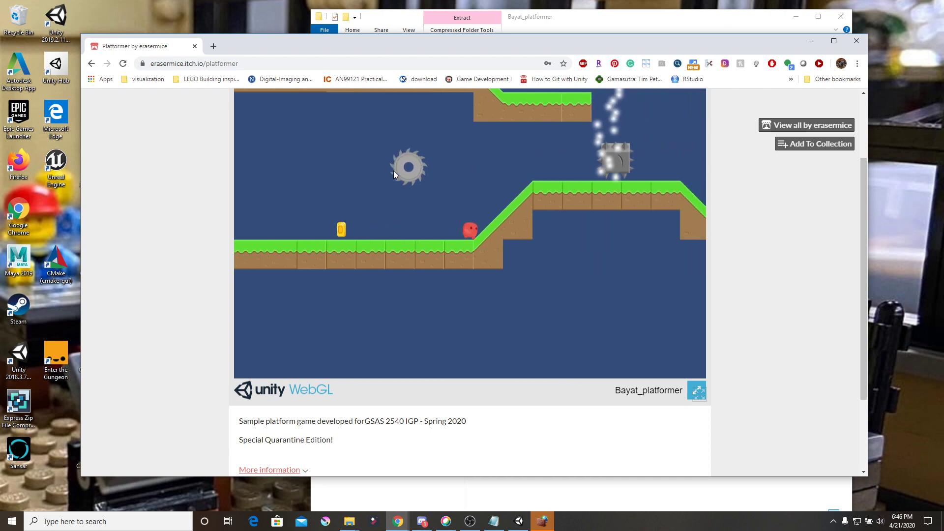
{"action": "key", "text": "Right"}
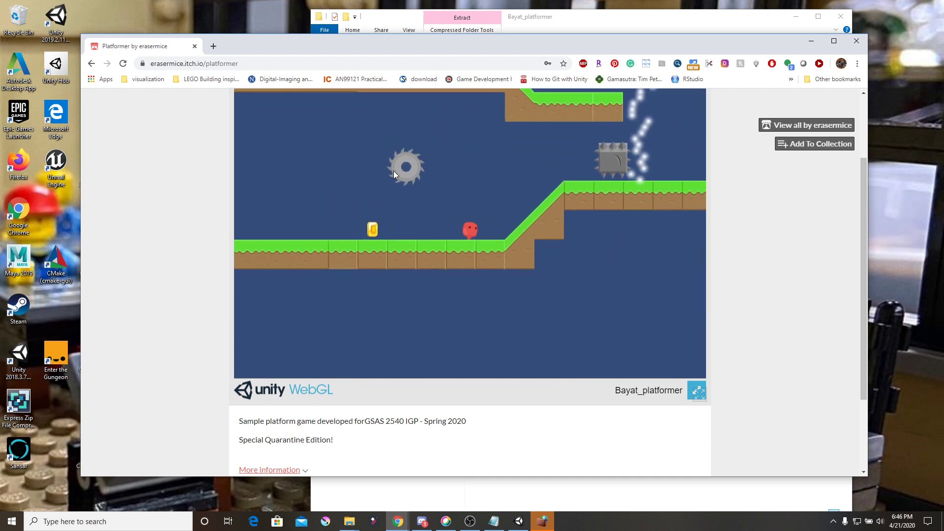
{"action": "key", "text": "Right"}
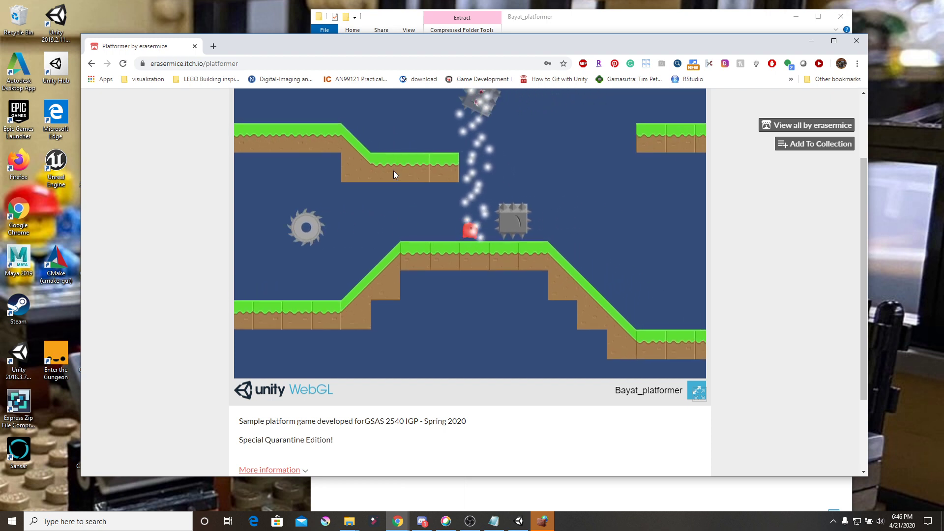
{"action": "key", "text": "Right"}
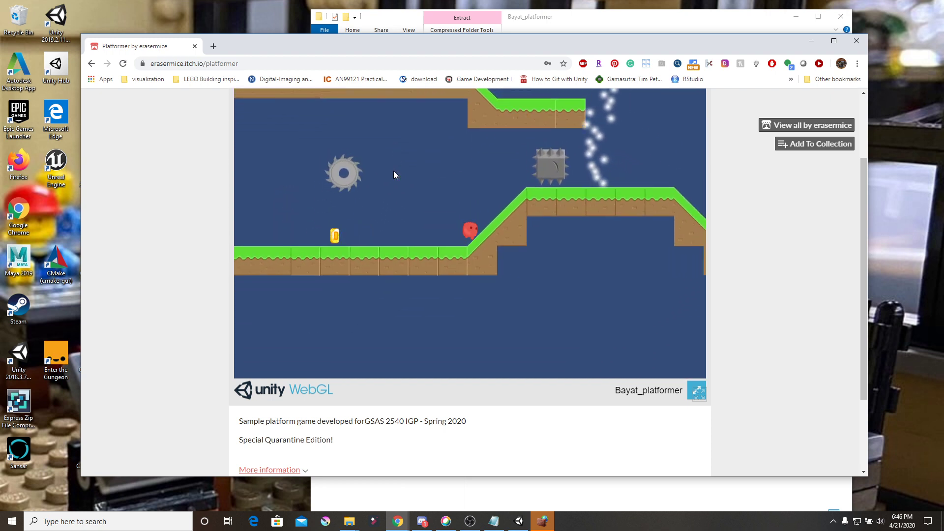
{"action": "key", "text": "space"}
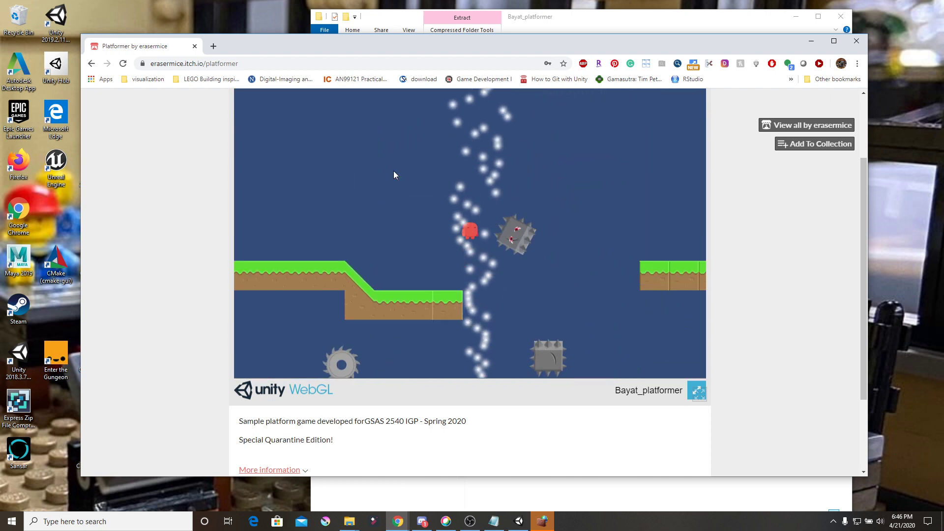
{"action": "key", "text": "Left"}
{"action": "key", "text": "Left"}
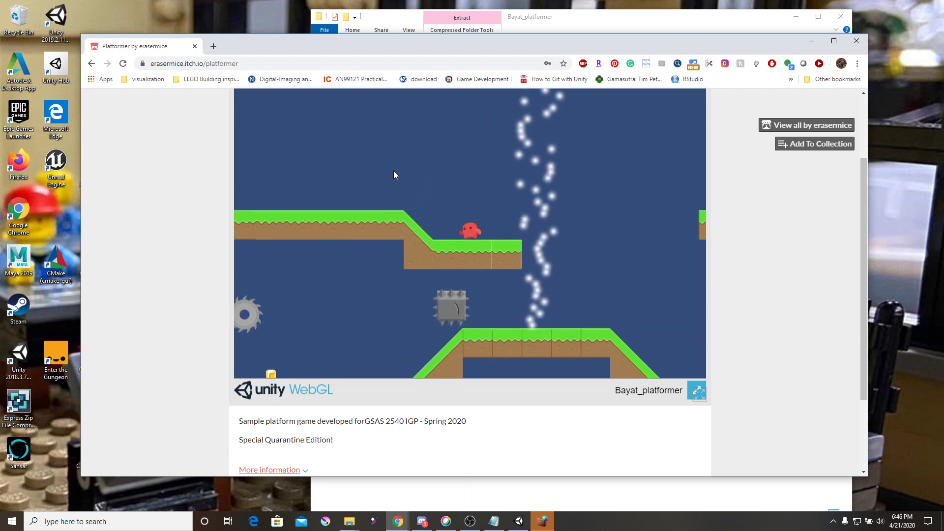
{"action": "key", "text": "Right"}
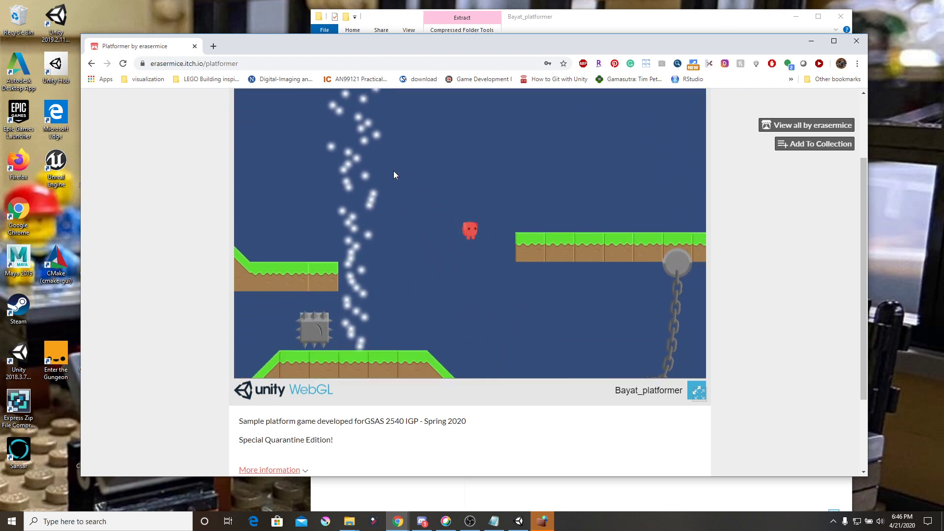
{"action": "key", "text": "Left"}
{"action": "key", "text": "space"}
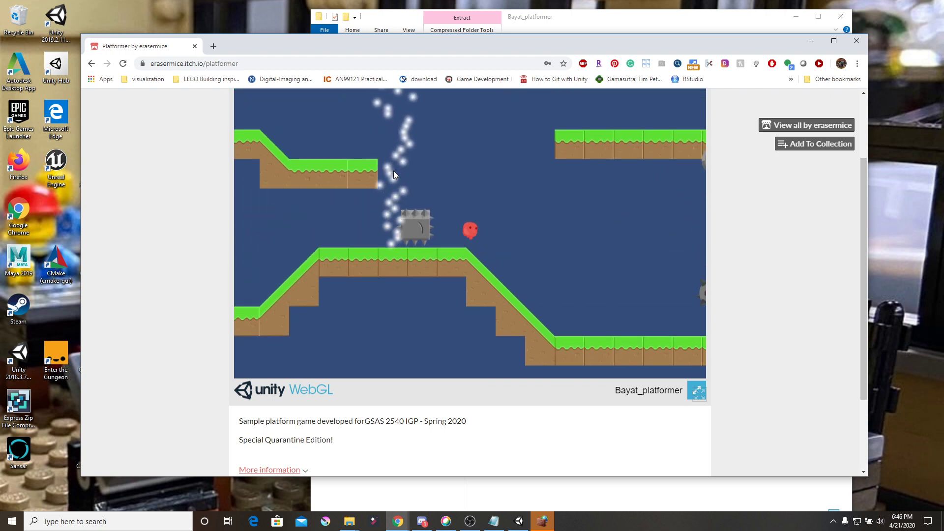
{"action": "key", "text": "Right"}
{"action": "key", "text": "Right"}
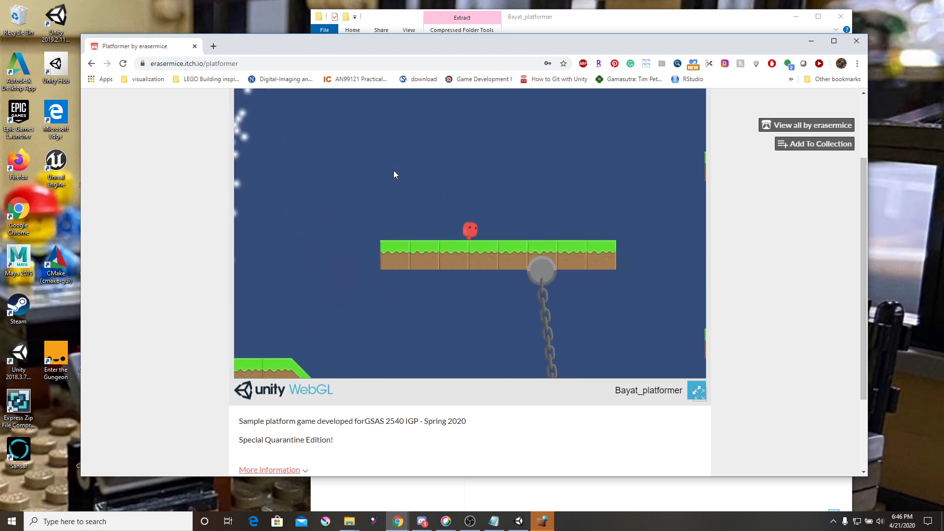
{"action": "key", "text": "space"}
{"action": "key", "text": "Right"}
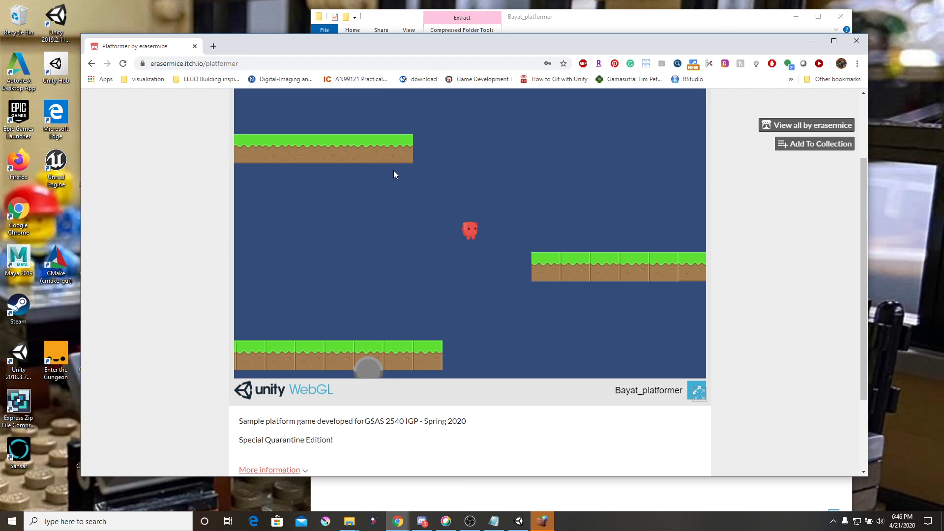
{"action": "key", "text": "Right"}
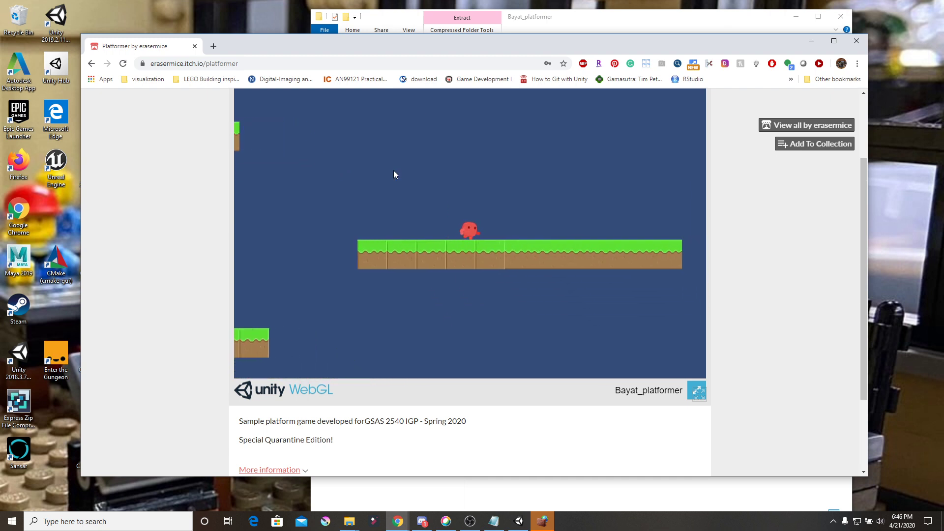
{"action": "key", "text": "Left"}
{"action": "key", "text": "Right"}
{"action": "key", "text": "Right"}
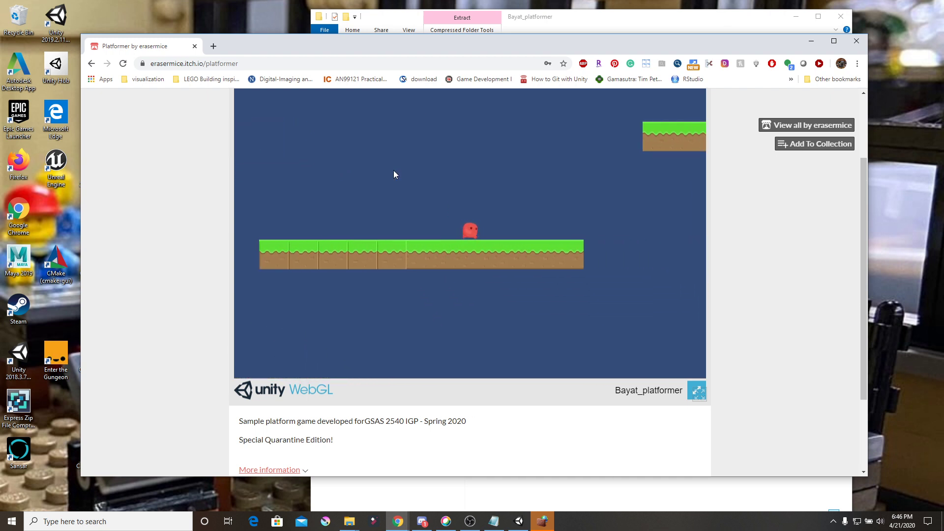
{"action": "key", "text": "space"}
{"action": "key", "text": "Right"}
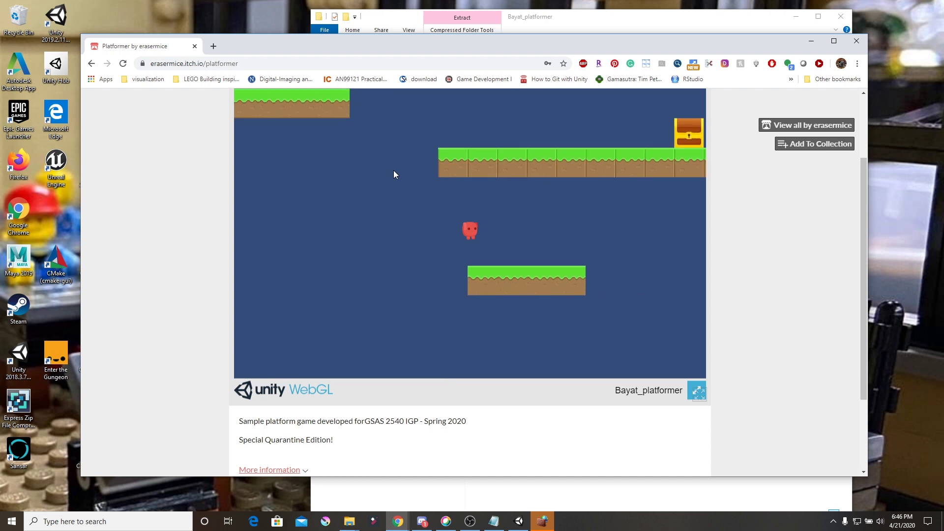
{"action": "key", "text": "Left"}
Jump toward the treasure chest, then hop off both ends of the platform
{"action": "key", "text": "space"}
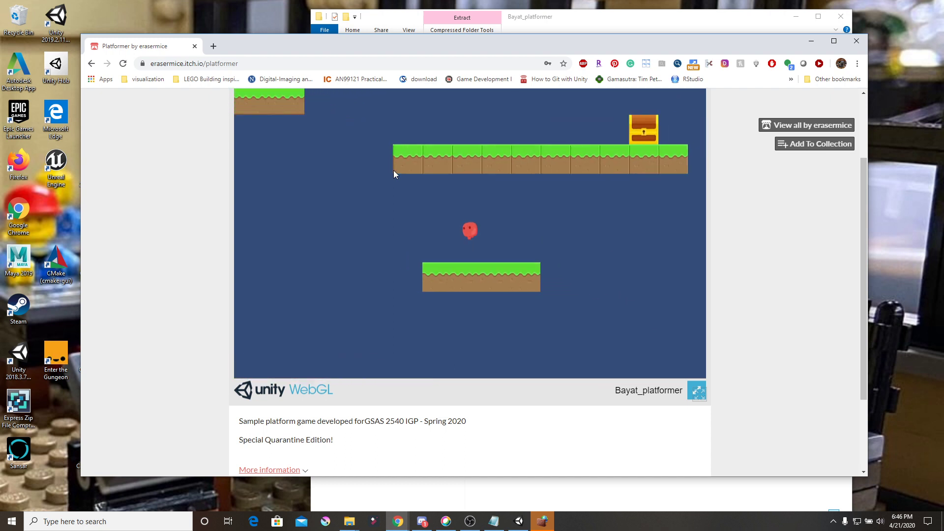
{"action": "key", "text": "Right"}
{"action": "key", "text": "space"}
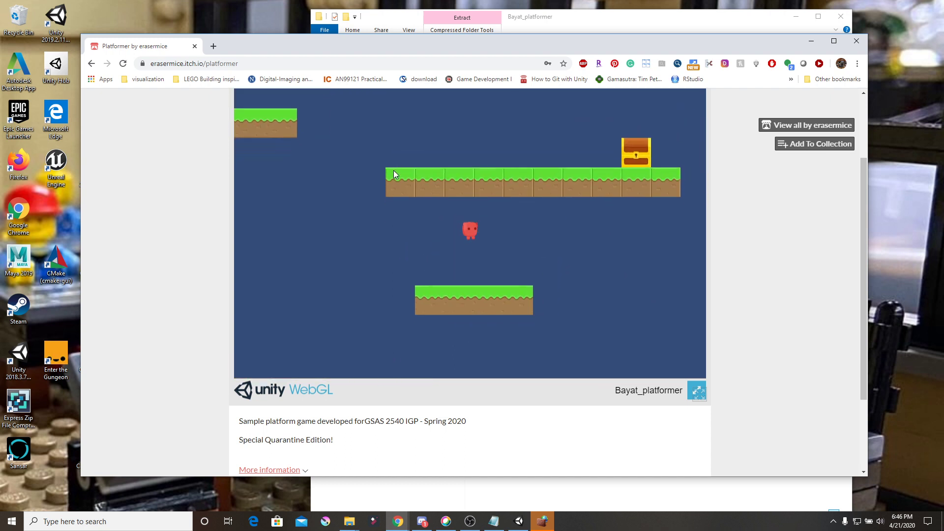
{"action": "key", "text": "Left"}
{"action": "key", "text": "space"}
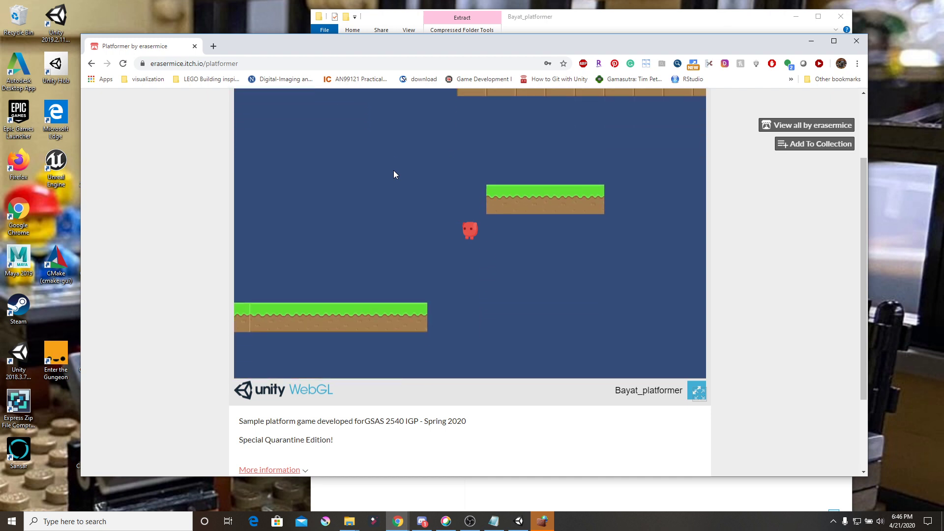
{"action": "key", "text": "Left"}
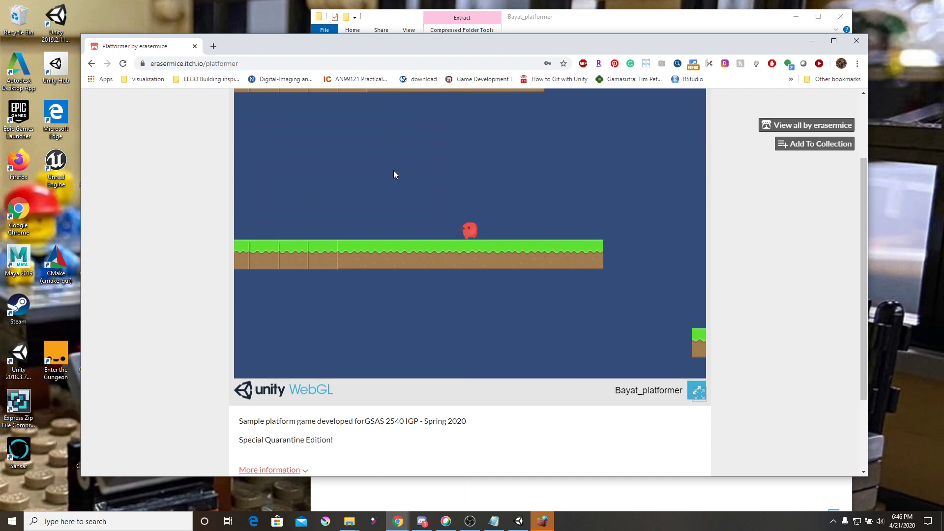
{"action": "key", "text": "Left"}
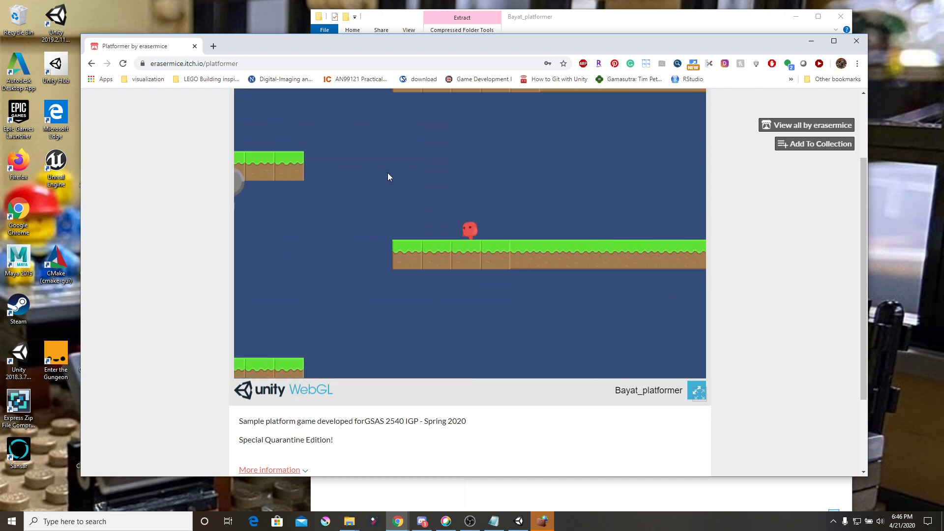
{"action": "key", "text": "space"}
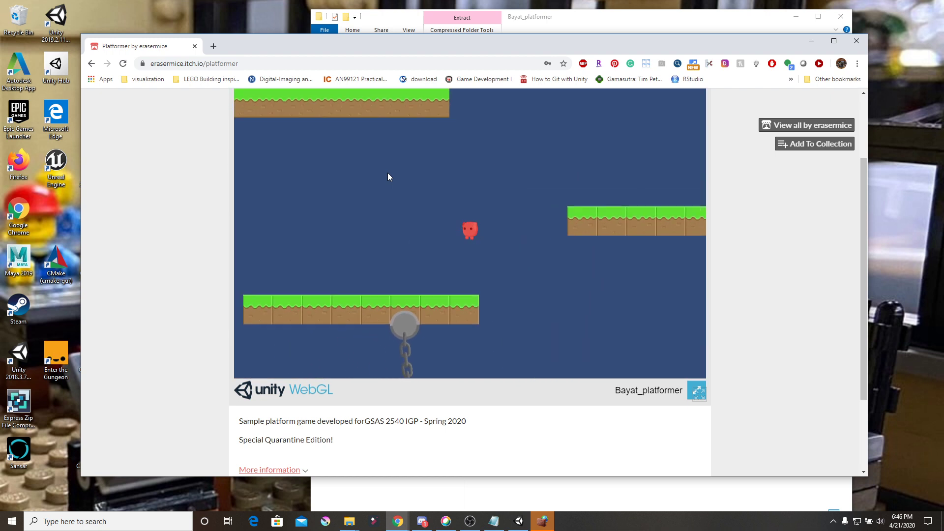
{"action": "key", "text": "Right"}
{"action": "key", "text": "space"}
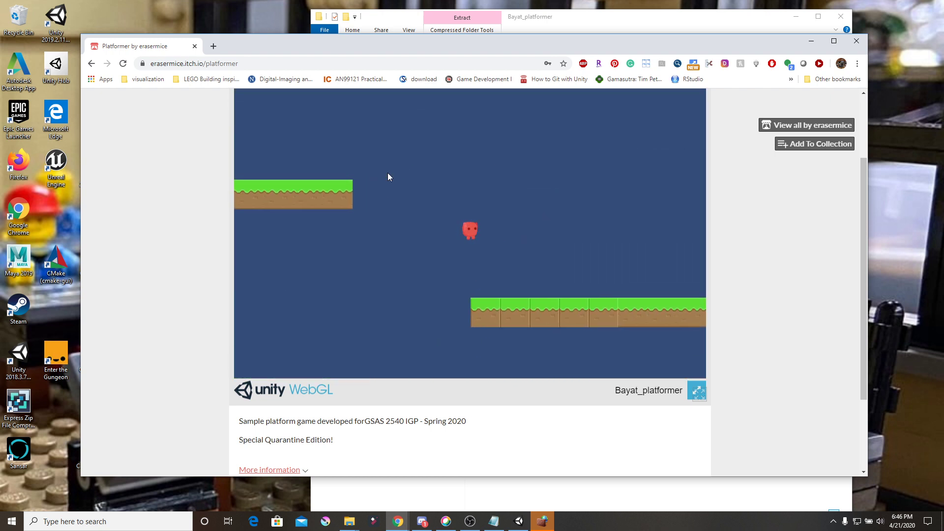
{"action": "key", "text": "Left"}
{"action": "key", "text": "space"}
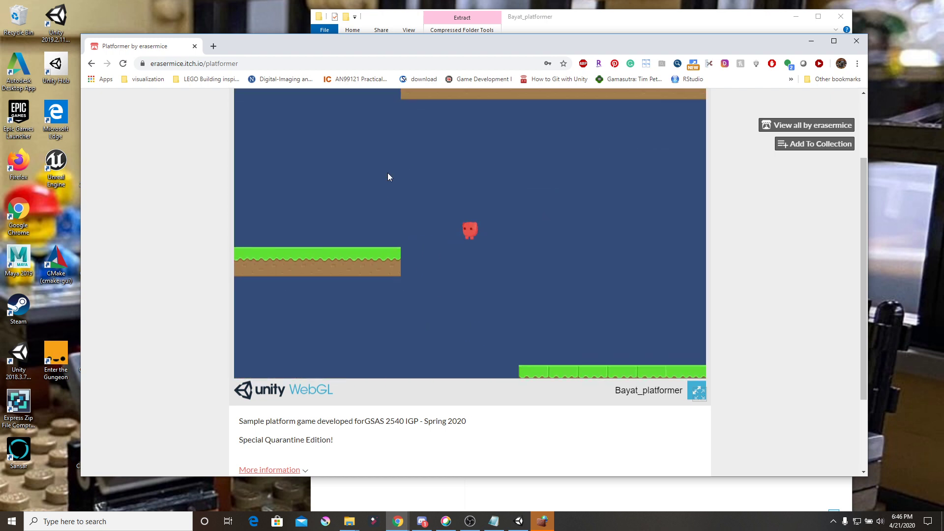
{"action": "key", "text": "Right"}
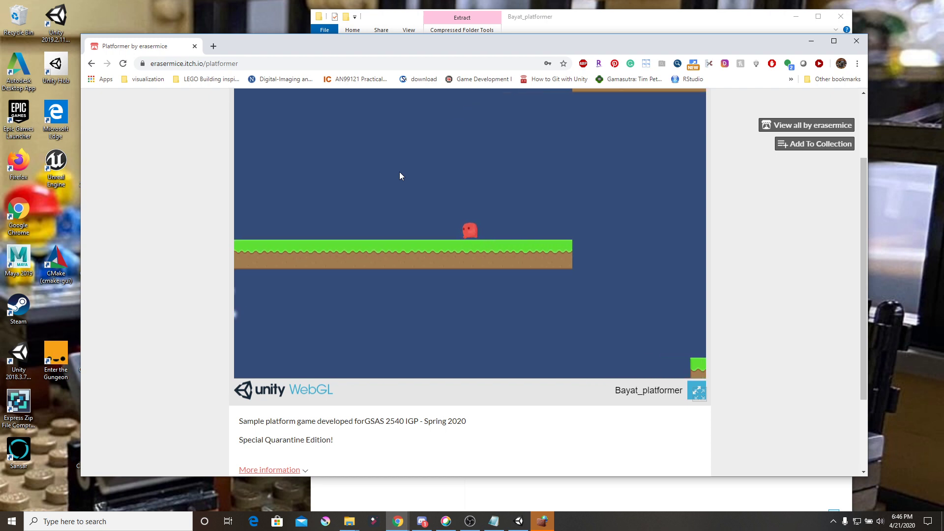
{"action": "key", "text": "Left"}
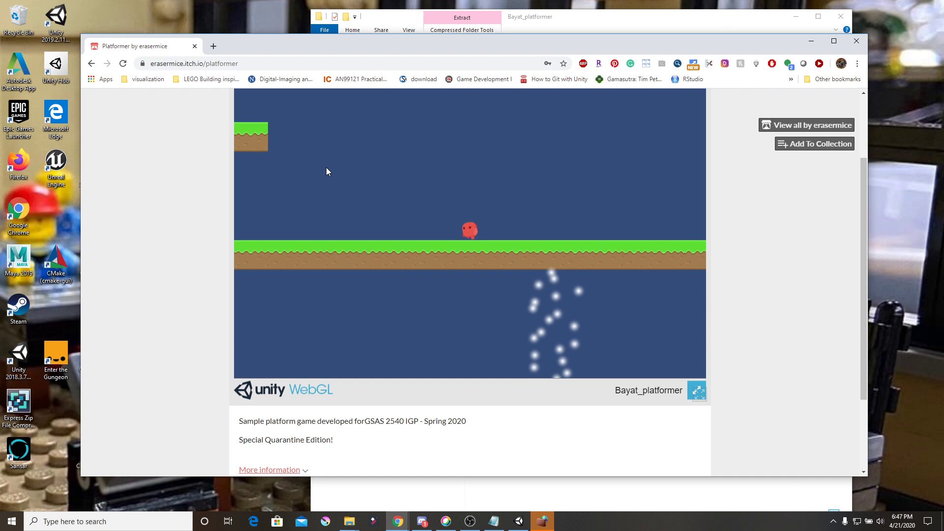
Jump the character onto the upper platform, walk right, and try for the upper ledge
{"action": "key", "text": "space"}
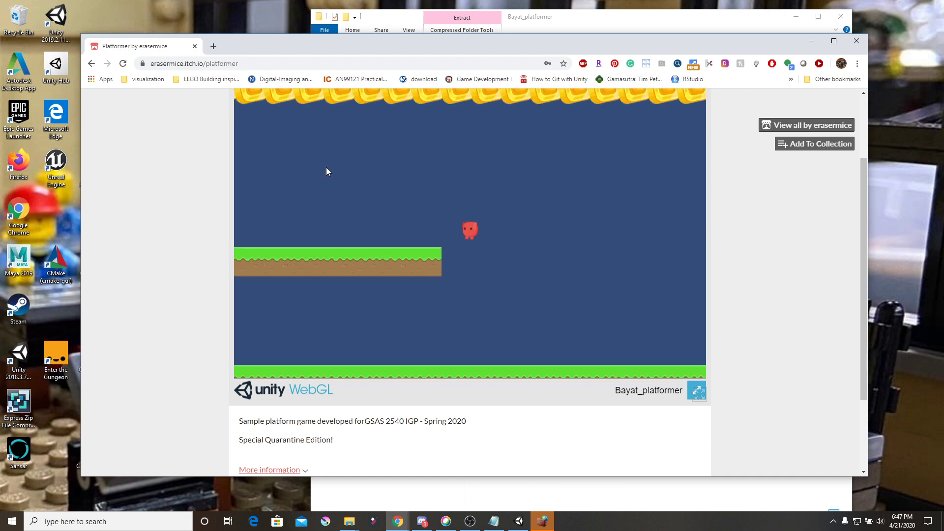
{"action": "key", "text": "Right"}
{"action": "key", "text": "Right"}
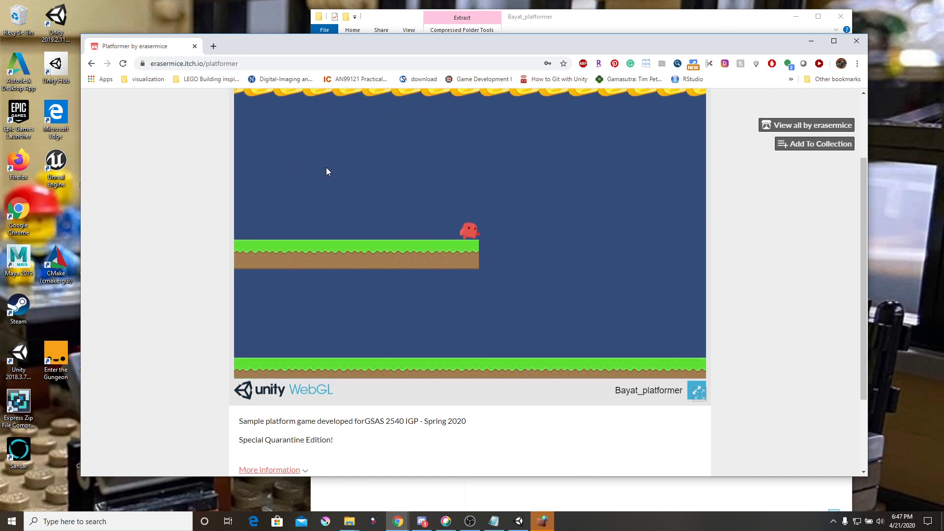
{"action": "key", "text": "Right"}
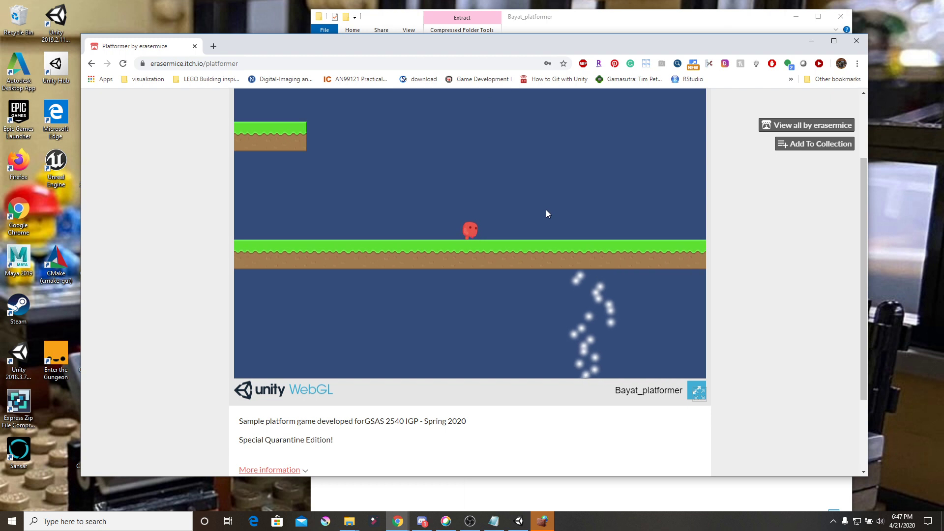
{"action": "key", "text": "Right"}
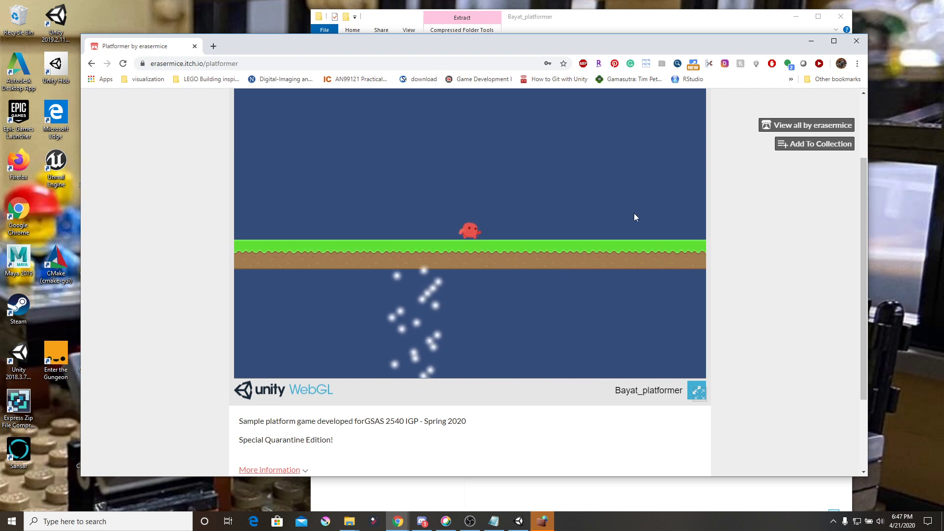
{"action": "key", "text": "Right"}
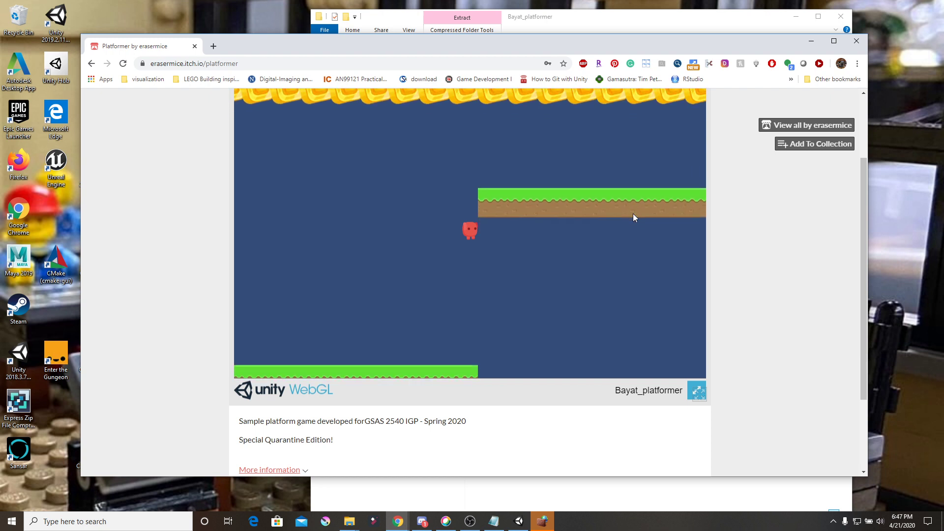
{"action": "key", "text": "Left"}
{"action": "key", "text": "Right"}
{"action": "key", "text": "space"}
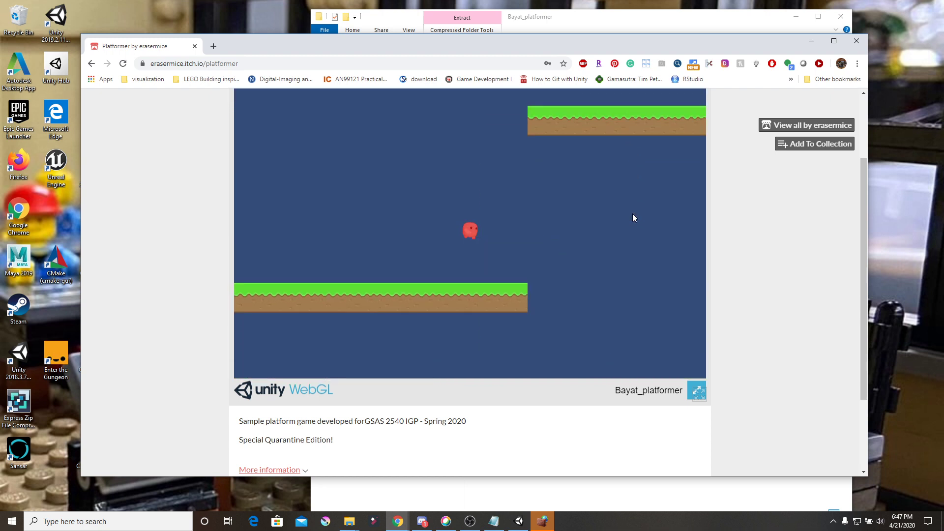
{"action": "key", "text": "Left"}
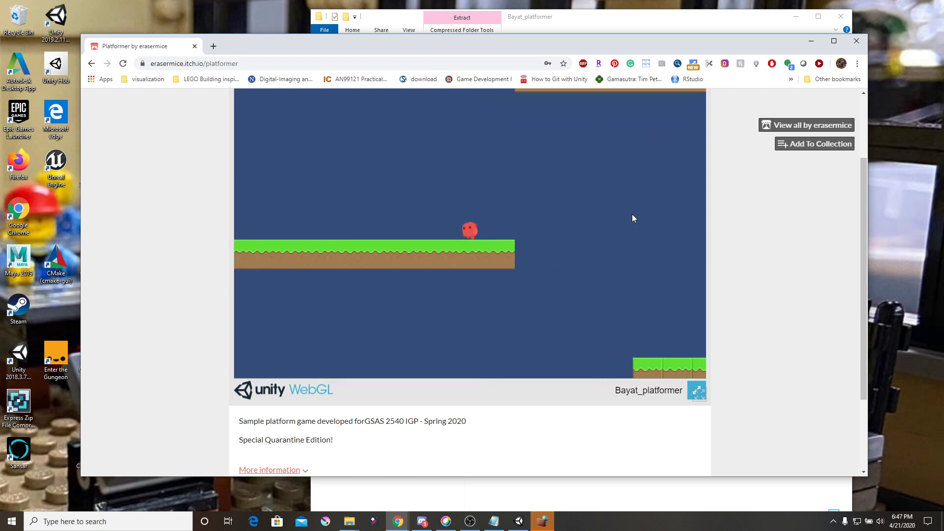
{"action": "key", "text": "Right"}
{"action": "key", "text": "space"}
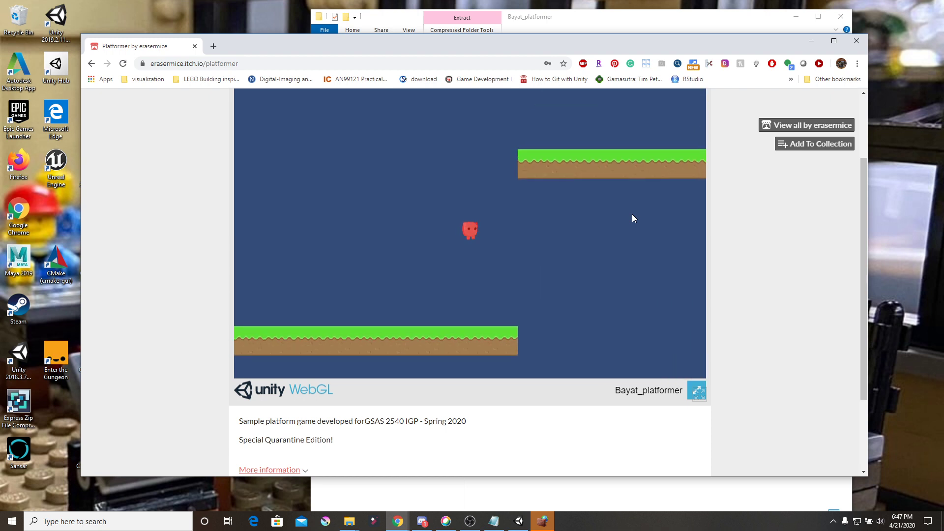
{"action": "key", "text": "Right"}
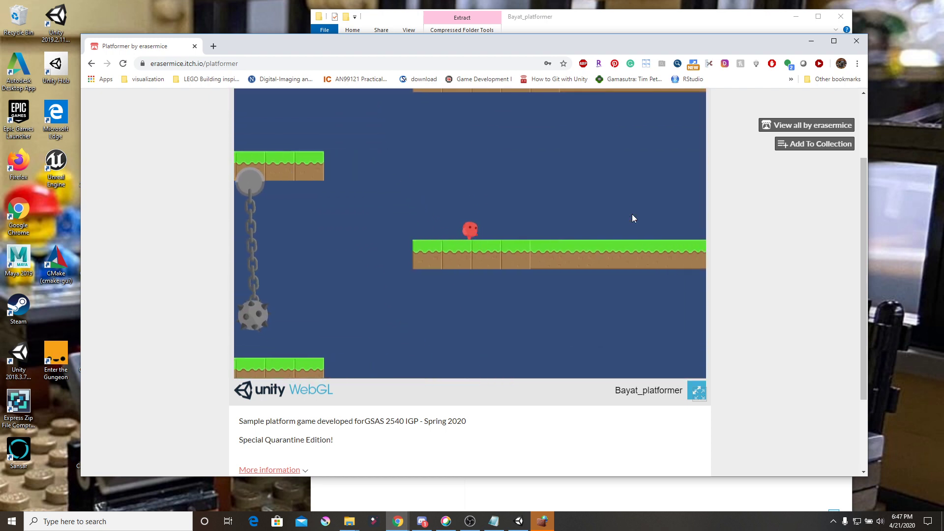
Jump off the platform edges and run right along the lower platforms
{"action": "key", "text": "Left"}
{"action": "key", "text": "space"}
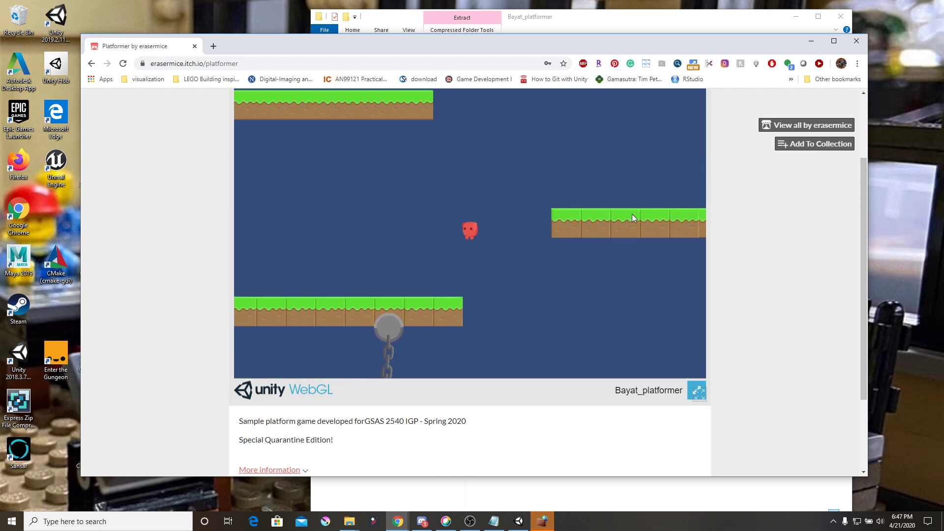
{"action": "key", "text": "Right"}
{"action": "key", "text": "Right"}
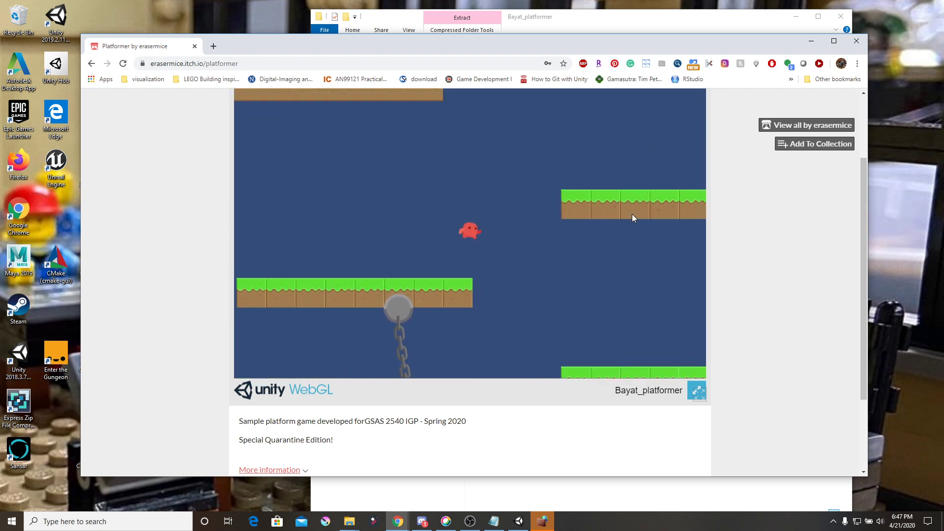
{"action": "key", "text": "Right"}
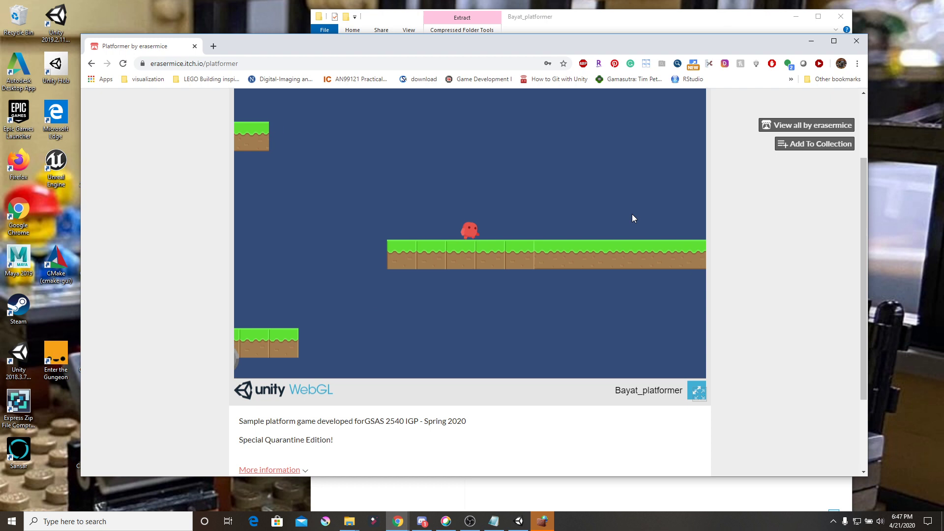
{"action": "key", "text": "Right"}
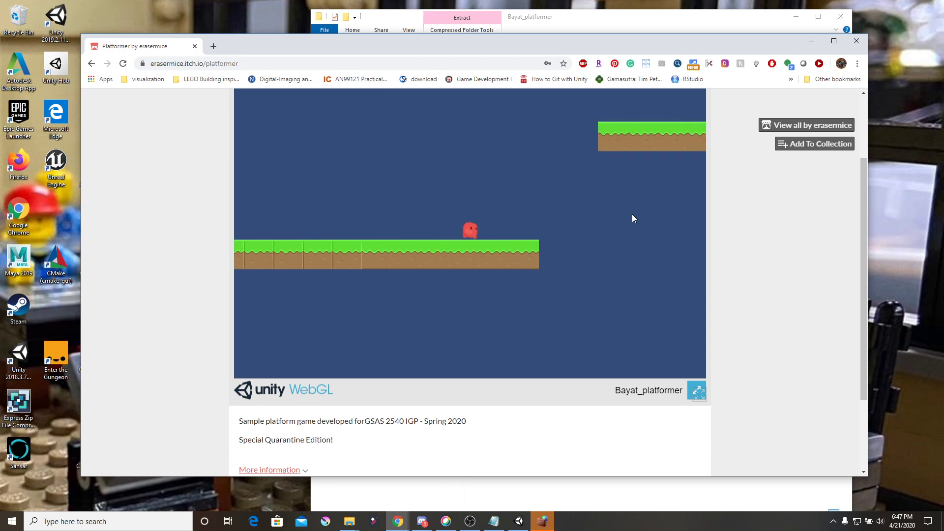
{"action": "key", "text": "space"}
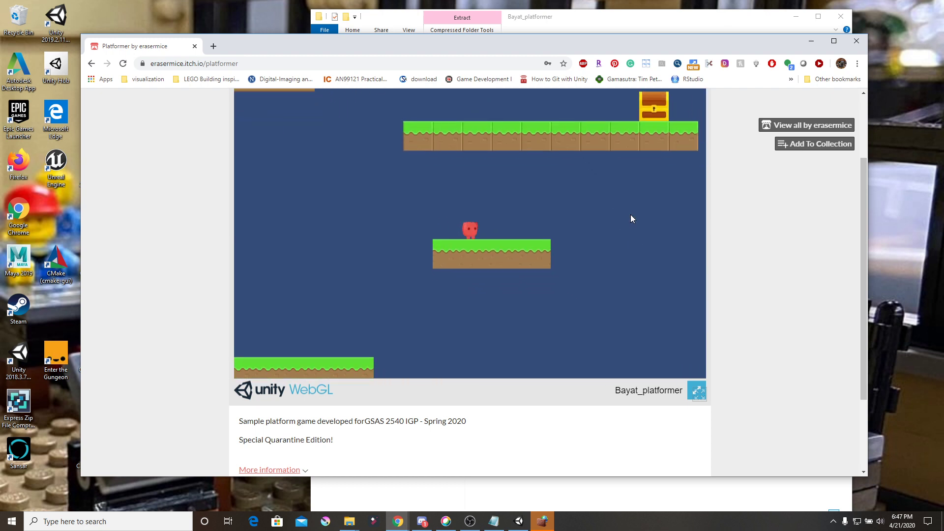
{"action": "key", "text": "Left"}
{"action": "key", "text": "space"}
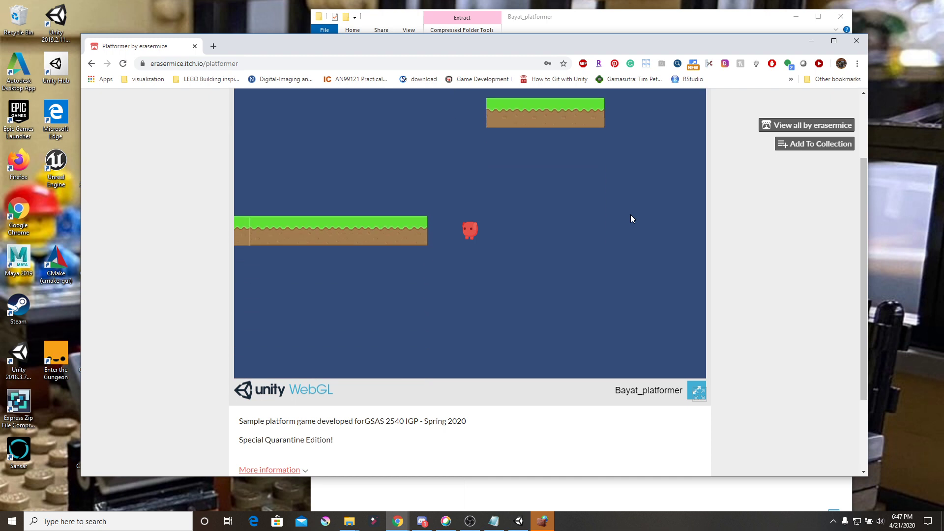
{"action": "key", "text": "Right"}
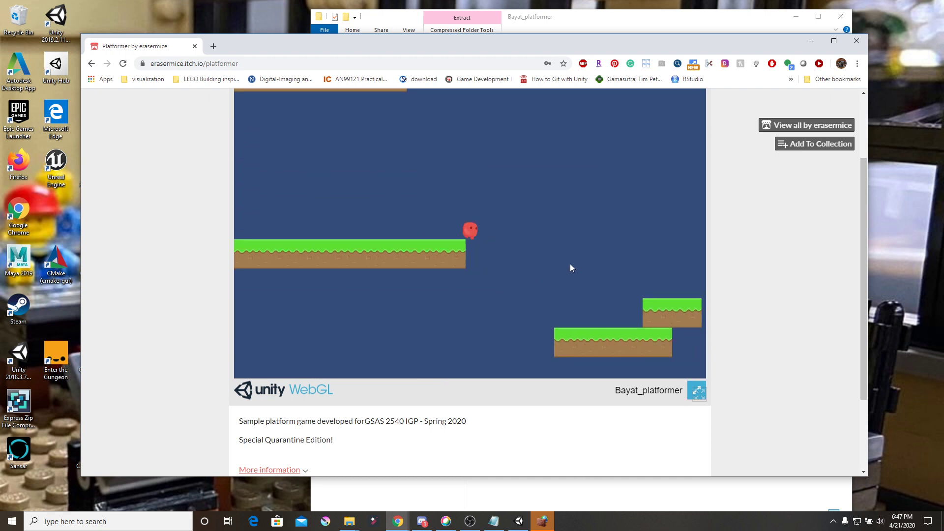